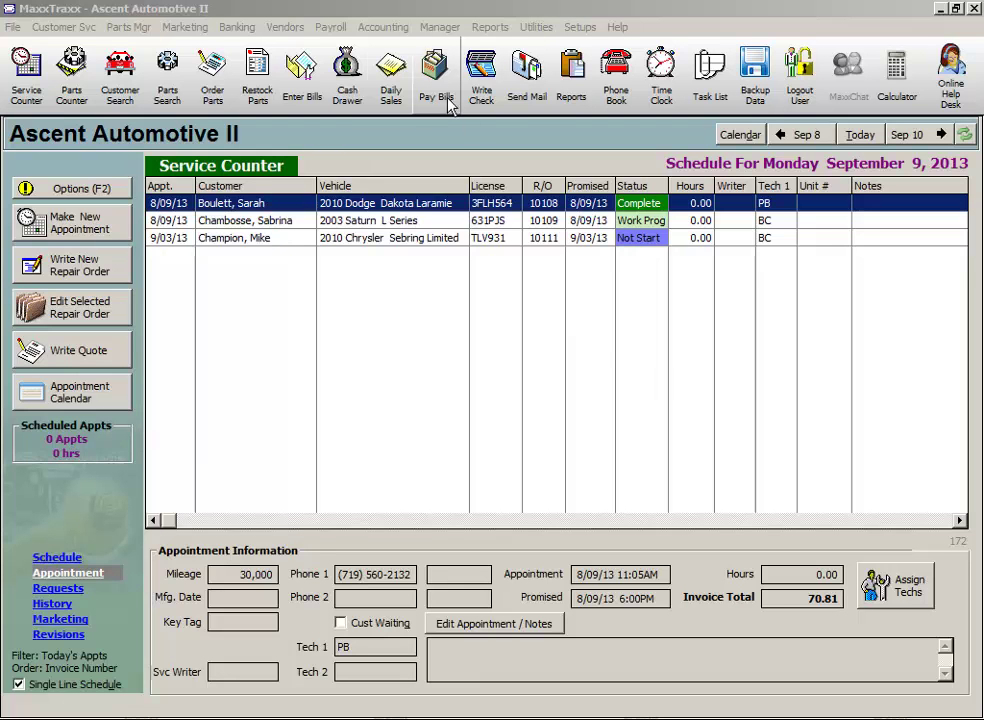
Open Export To QuickBooks and list transactions from 9/1 through 9/09/2013
left_click(383, 28)
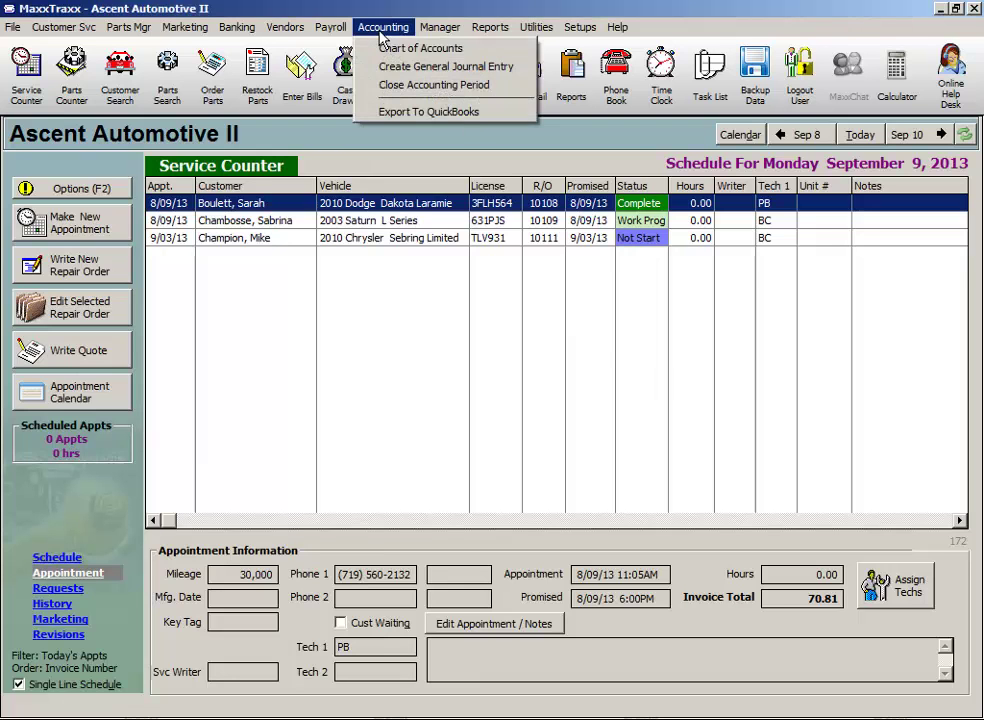
left_click(487, 113)
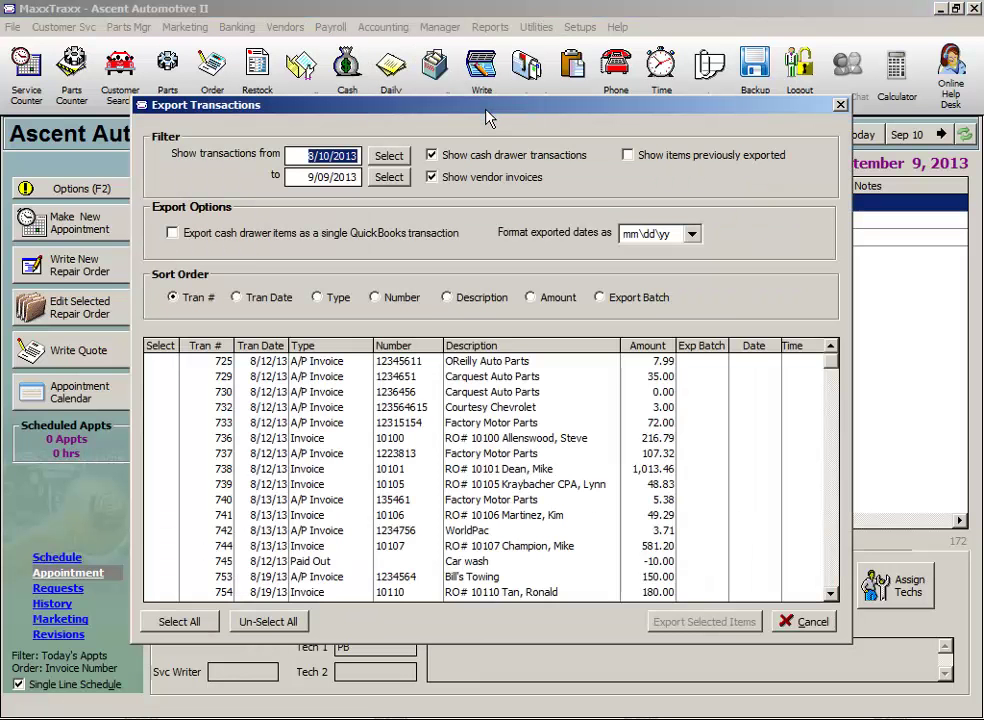
type("9/1")
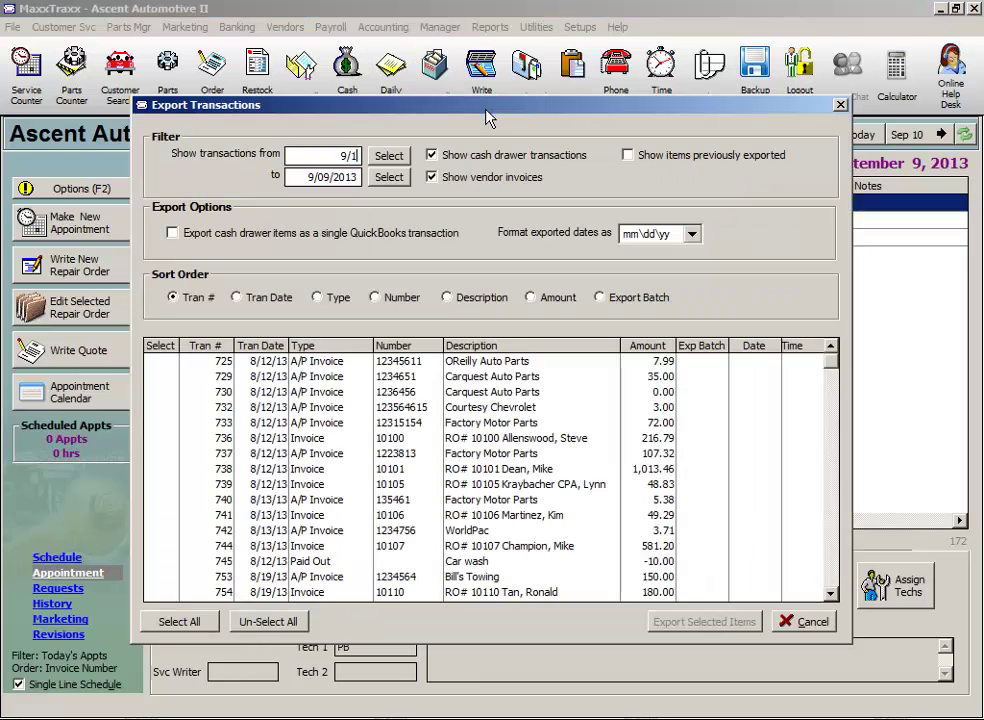
key("Tab")
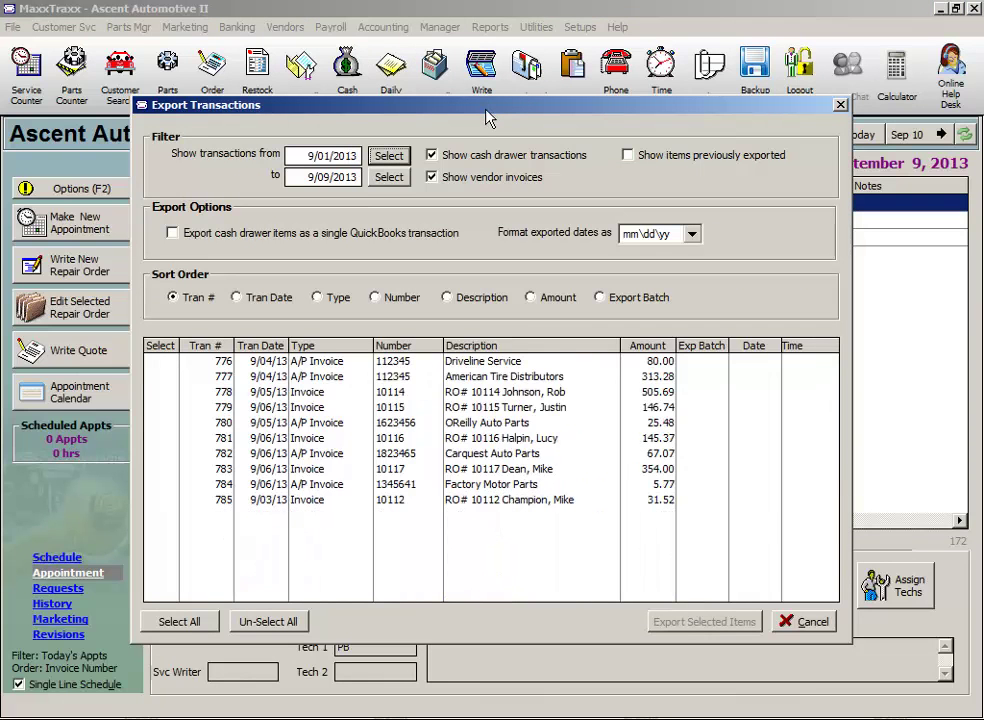
Leave previously exported items and single cash-drawer transactions off, and format exported dates as mm\dd\yyyy
left_click(629, 157)
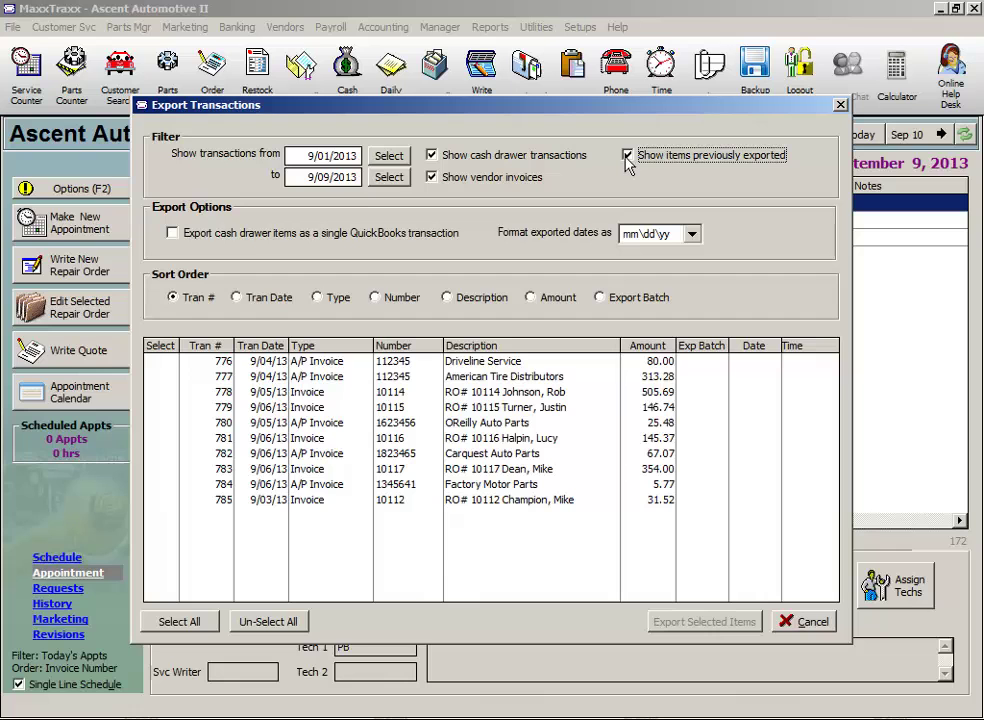
left_click(628, 157)
left_click(172, 234)
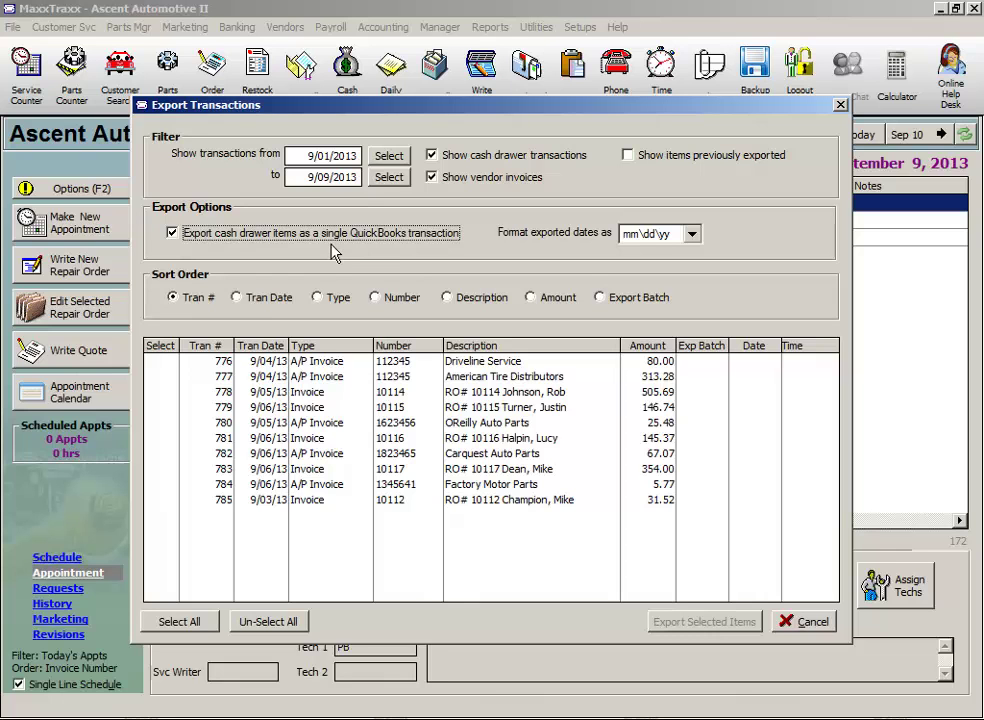
left_click(173, 235)
left_click(692, 234)
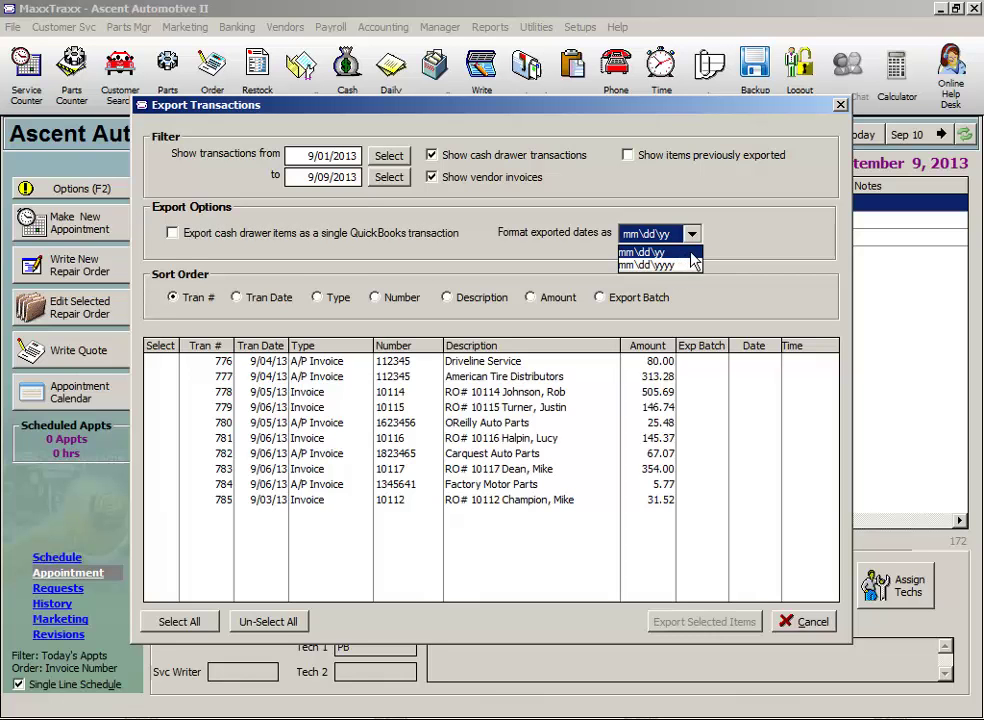
left_click(688, 265)
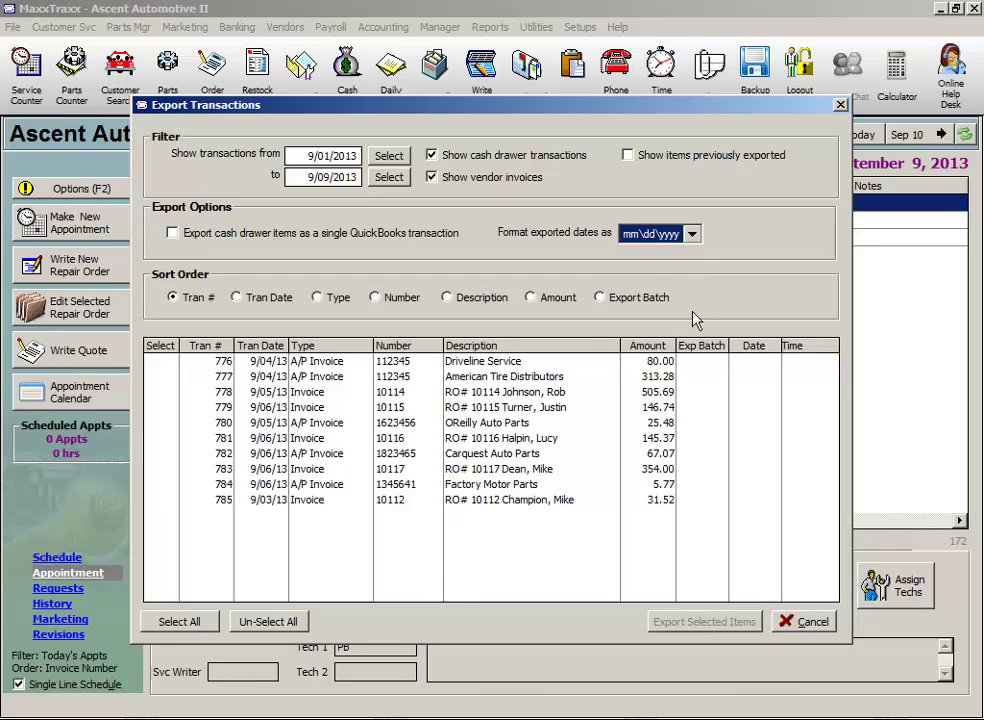
Export all listed September transactions, close the export window, and open a file browser
left_click(192, 625)
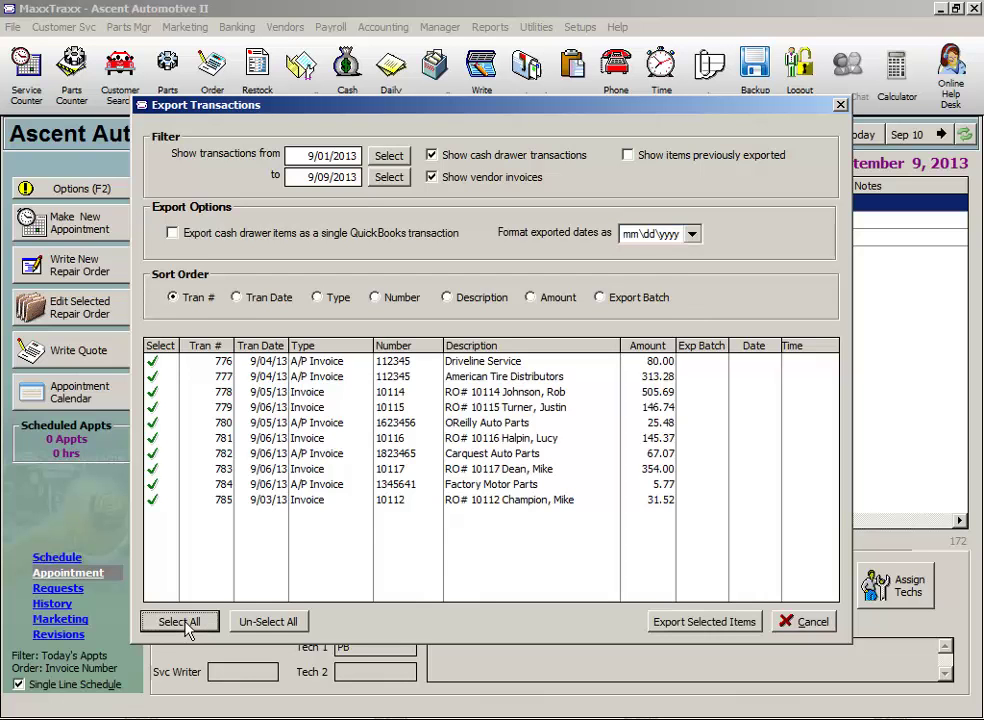
left_click(706, 622)
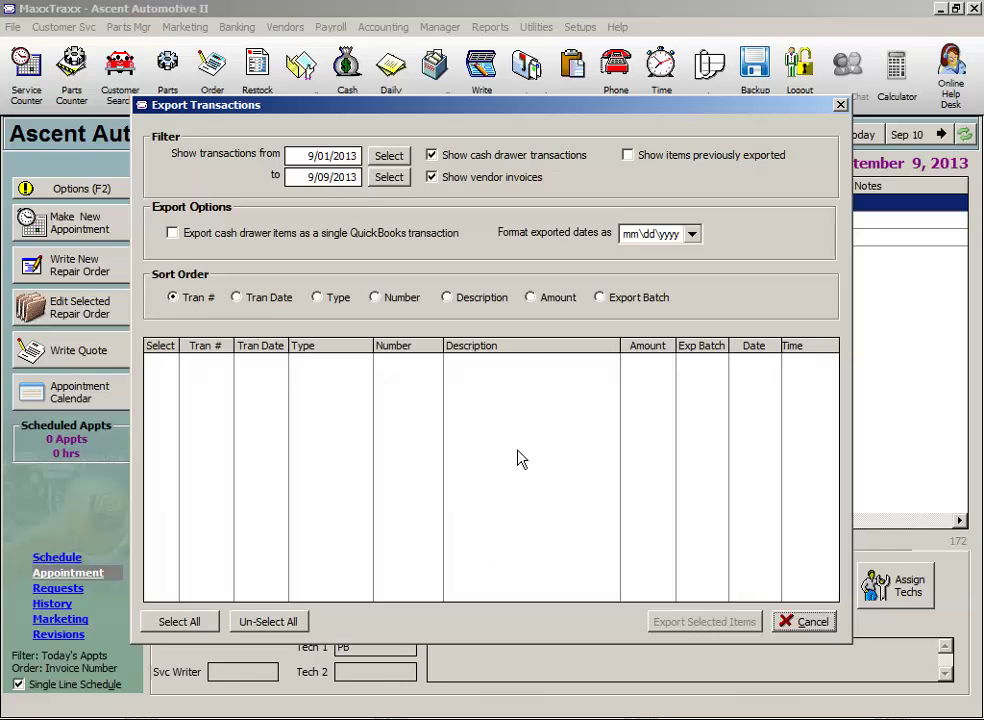
left_click(796, 624)
key("super+e")
Navigate to C:\Scott Systems\MaxxTraxx Pro\Export and bring up actions for the MaxxTraxx_Batch2 IIF file
double_click(455, 192)
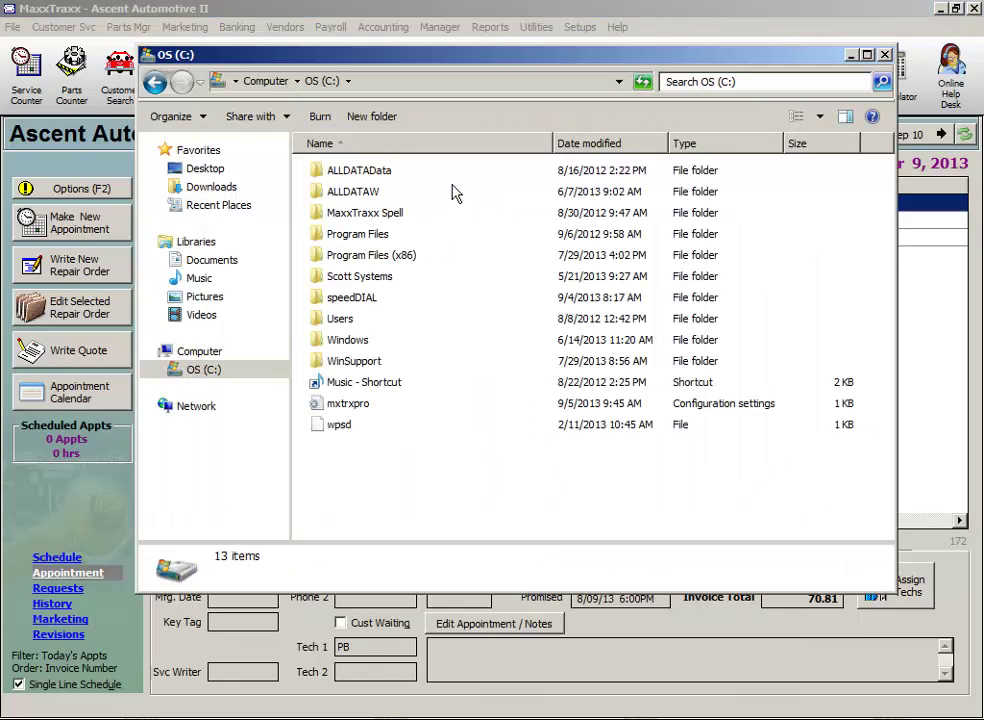
double_click(363, 278)
double_click(390, 215)
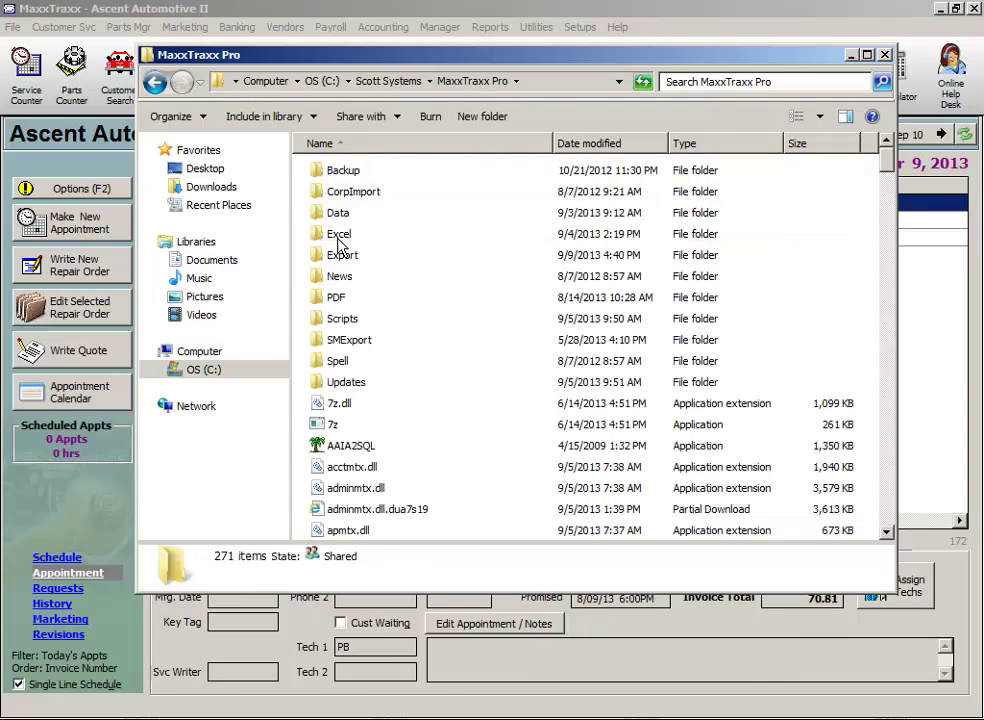
left_click(342, 258)
double_click(342, 258)
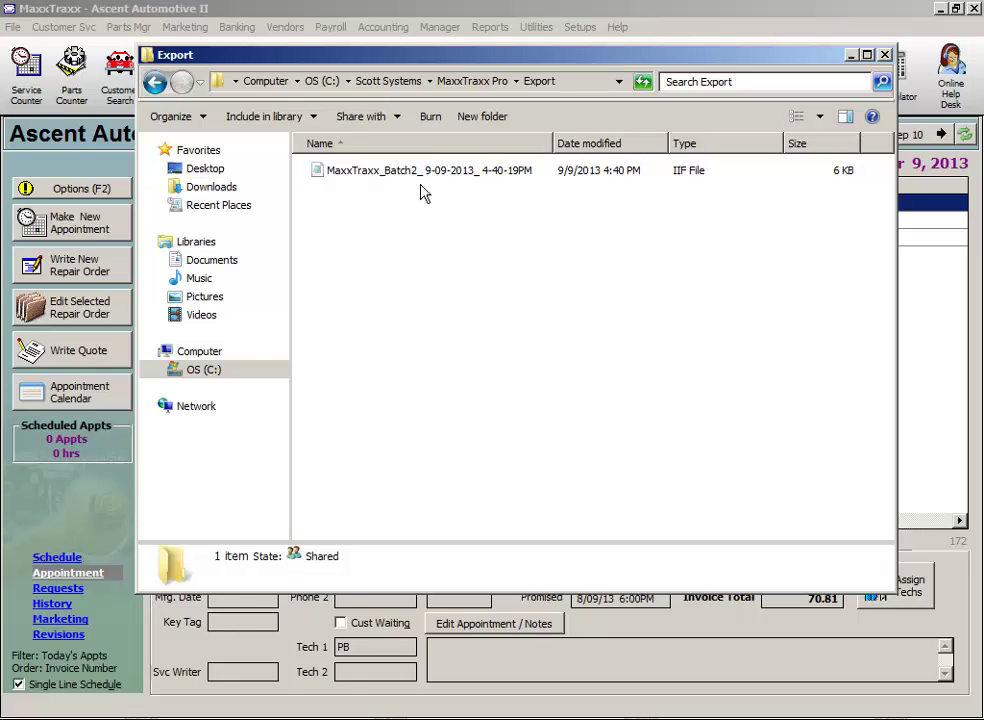
right_click(529, 177)
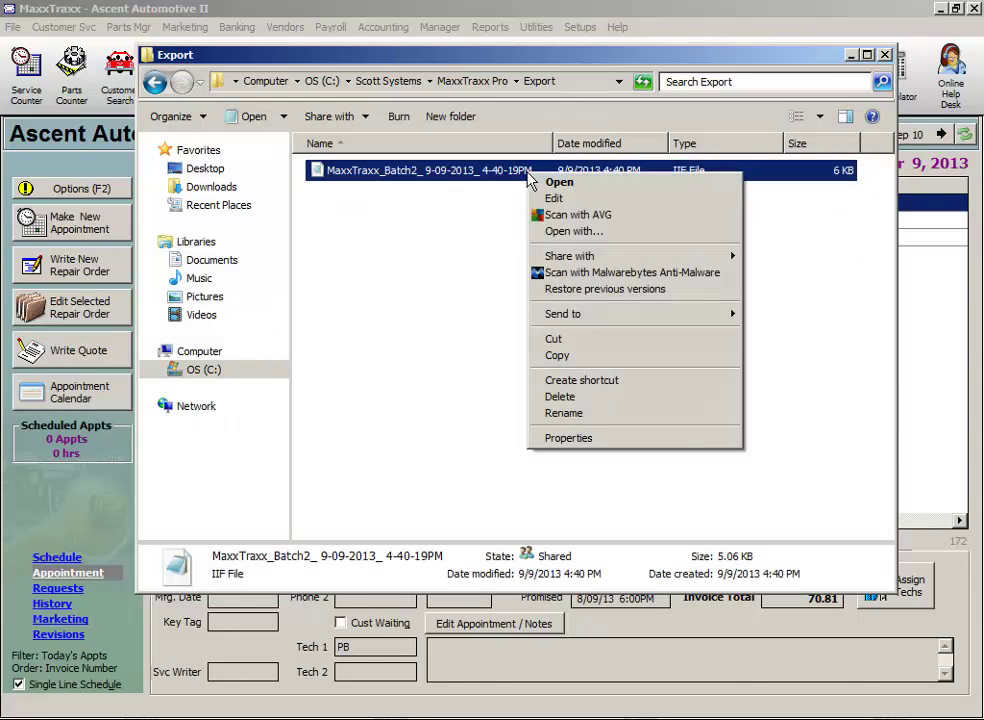
Review the batch IIF file in Notepad, then close Notepad and the Export folder
left_click(568, 231)
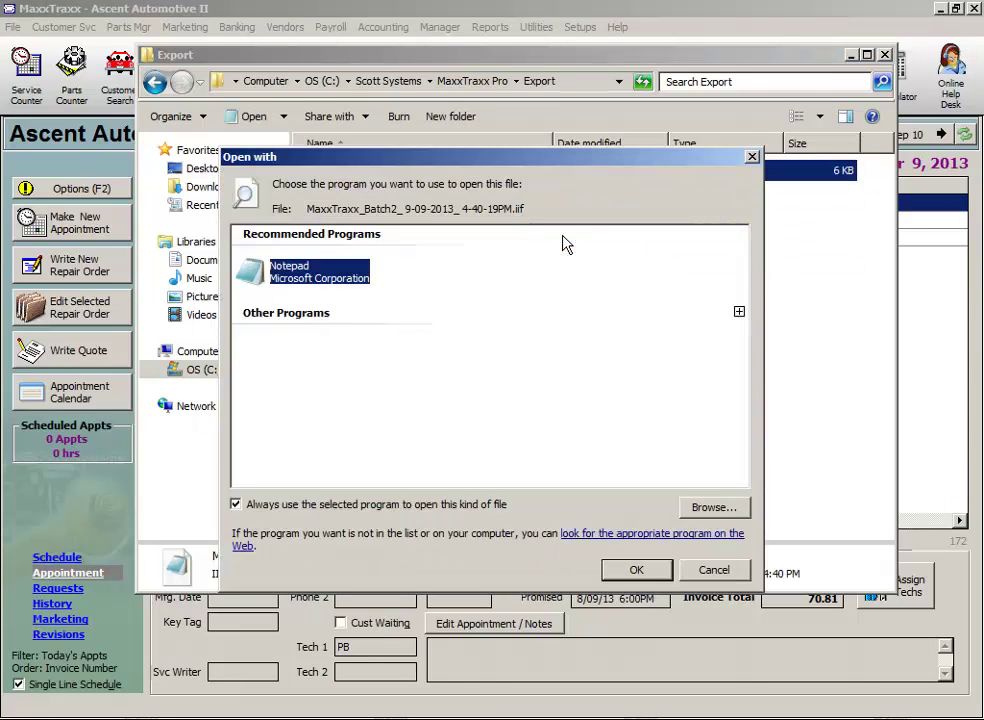
double_click(351, 275)
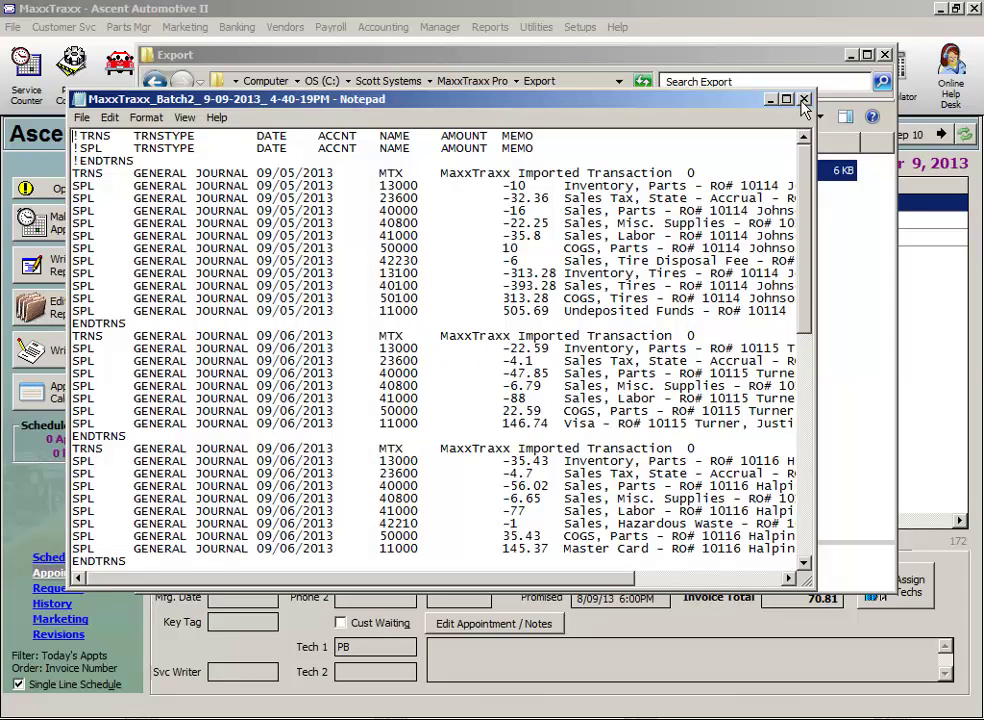
left_click(804, 98)
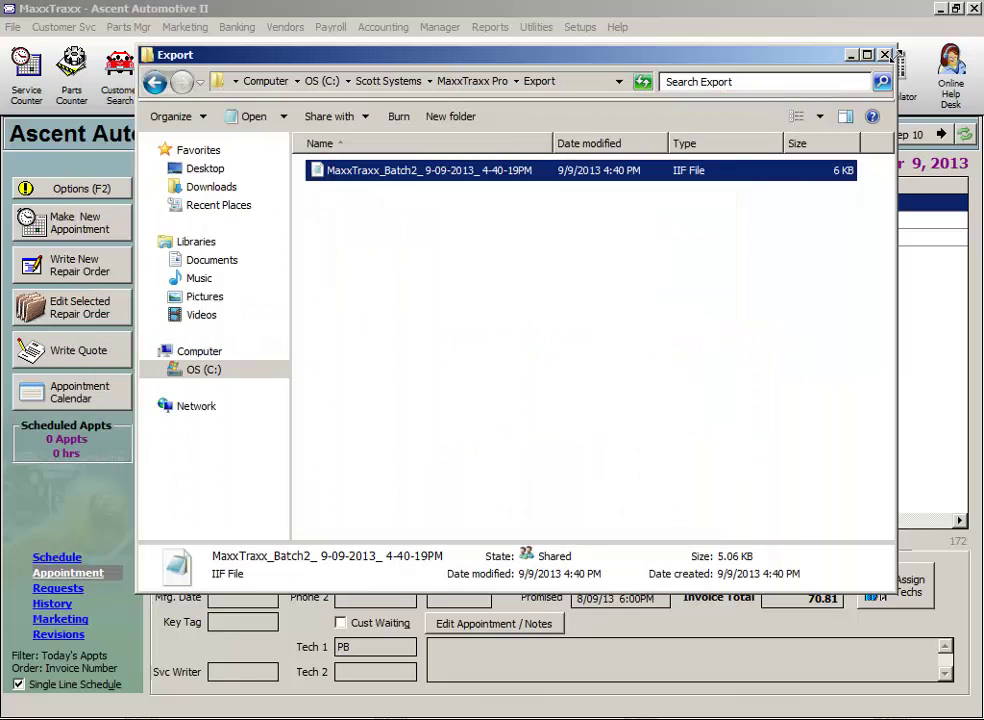
left_click(885, 55)
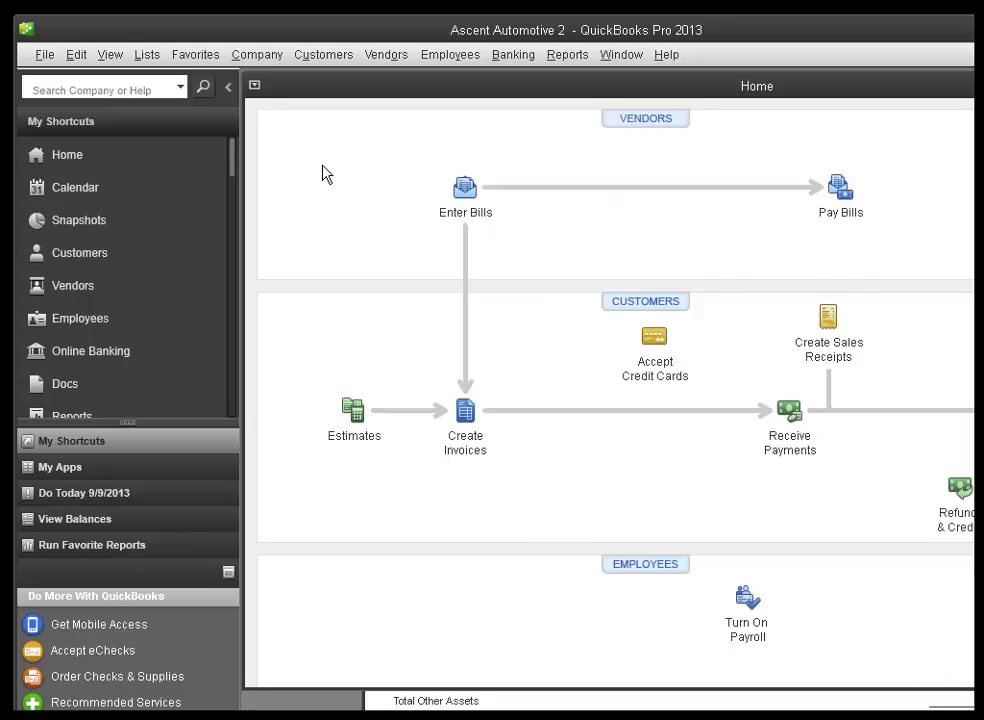
Turn on 'Use account numbers' in the Accounting company preferences
left_click(78, 55)
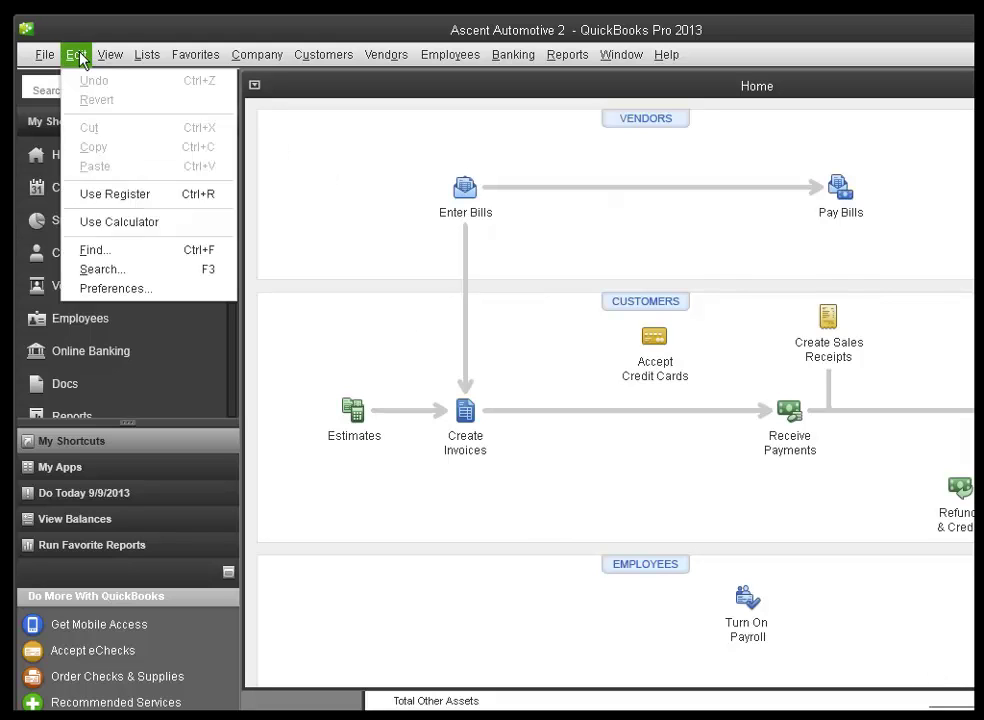
left_click(85, 292)
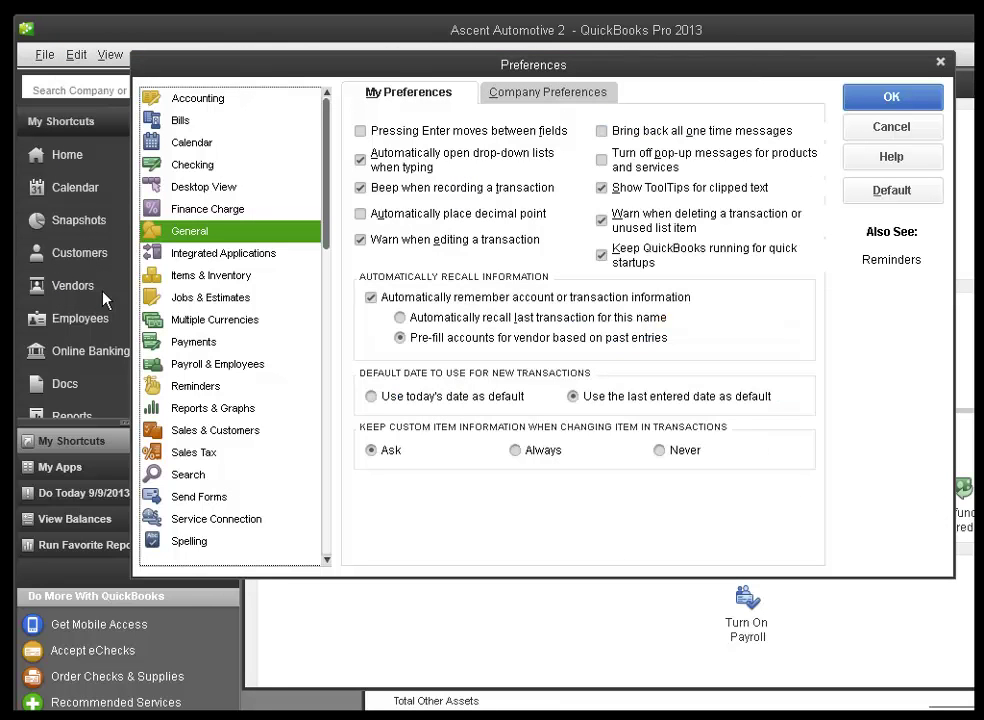
left_click(210, 100)
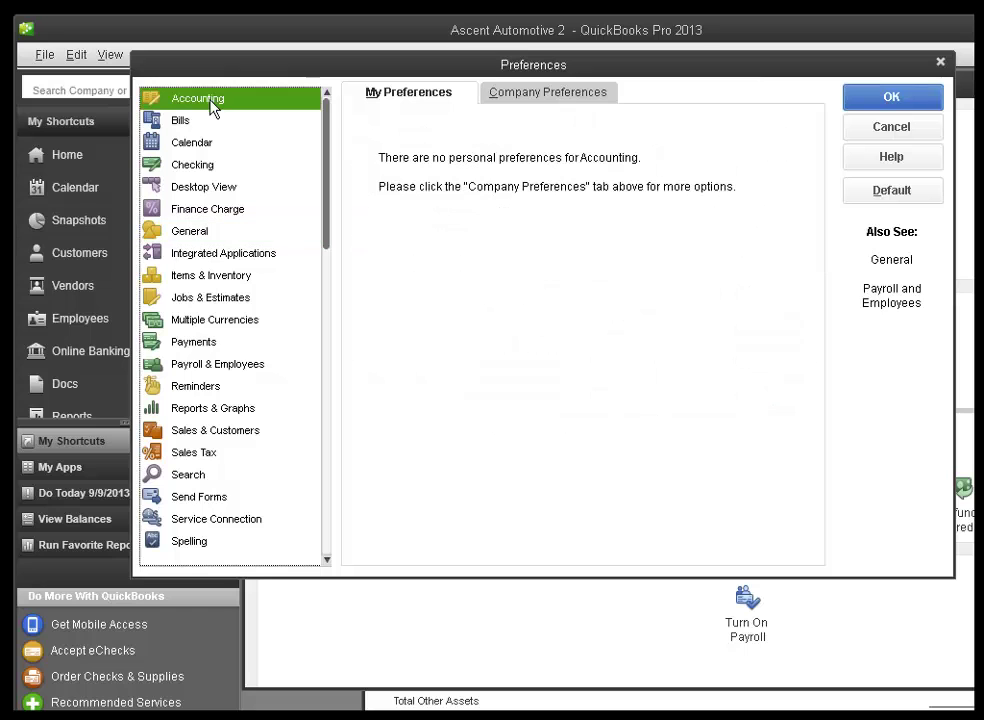
left_click(570, 96)
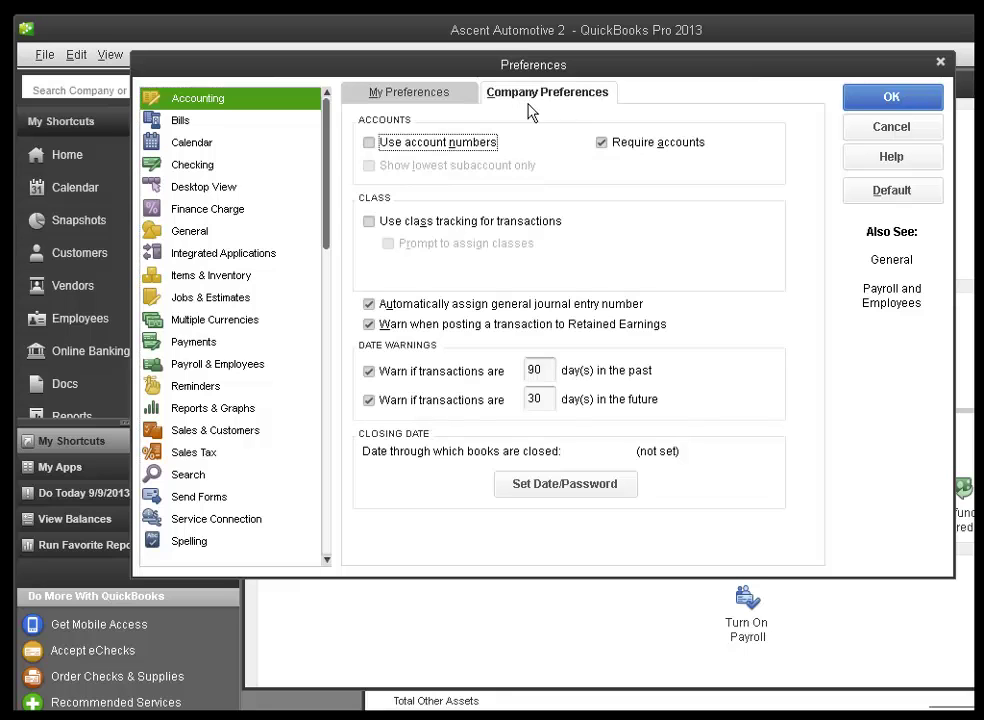
left_click(369, 143)
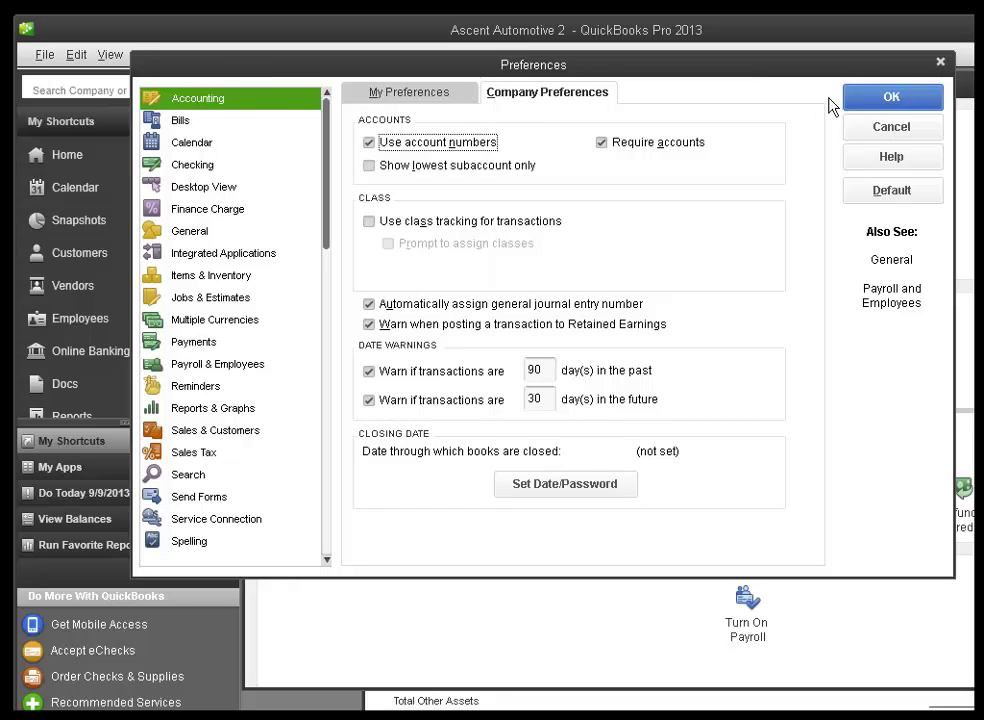
Confirm the account-number preference and start an IIF file import
left_click(894, 101)
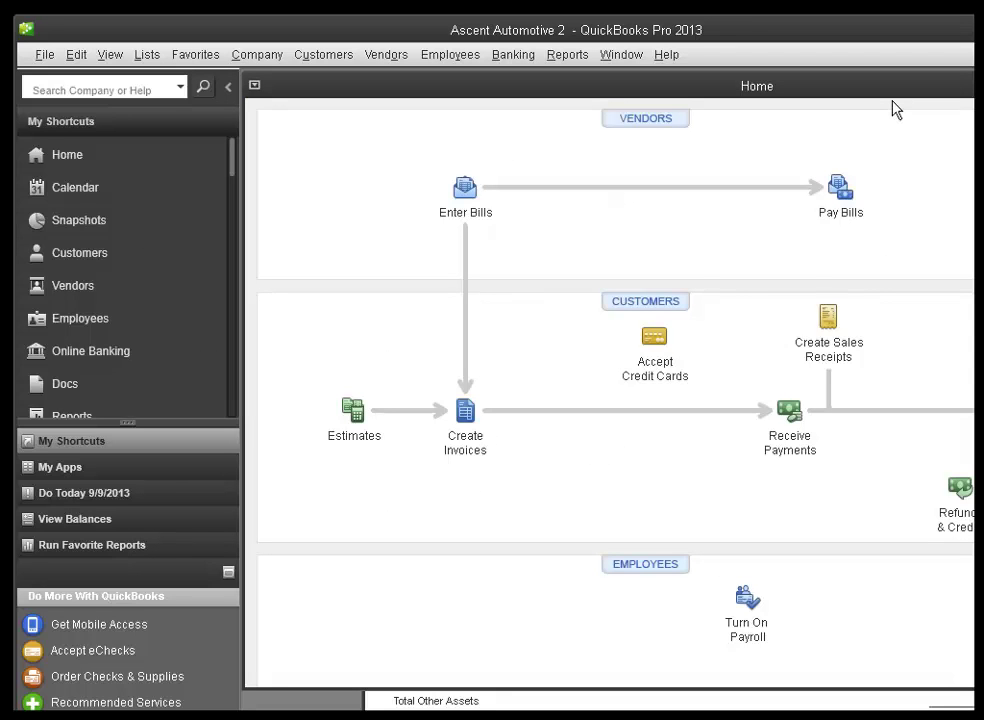
left_click(40, 55)
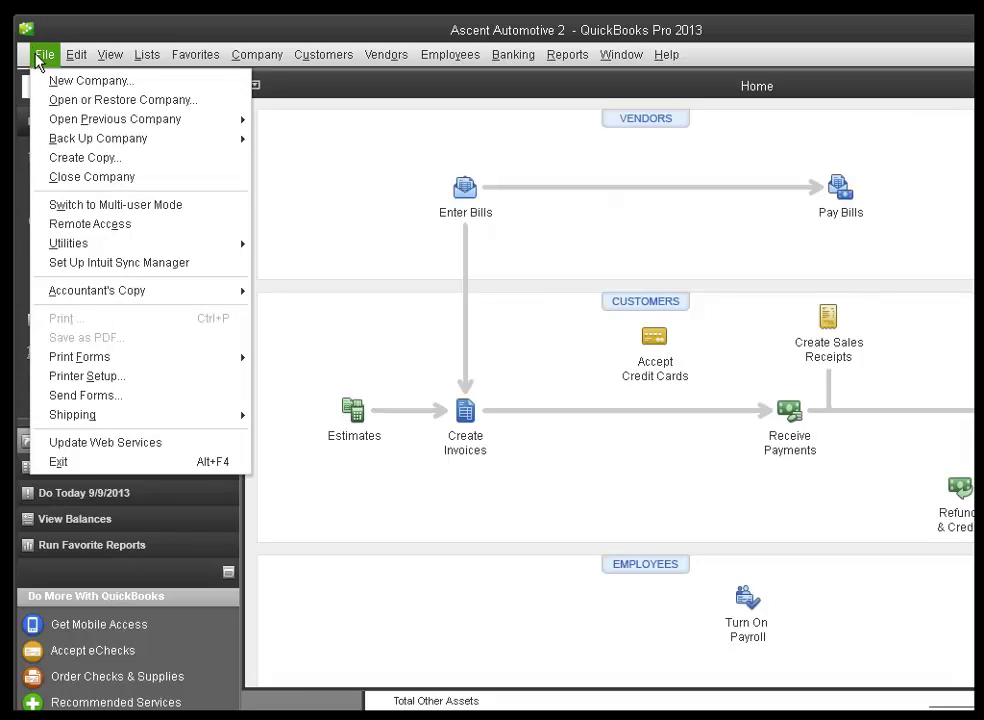
mouse_move(67, 249)
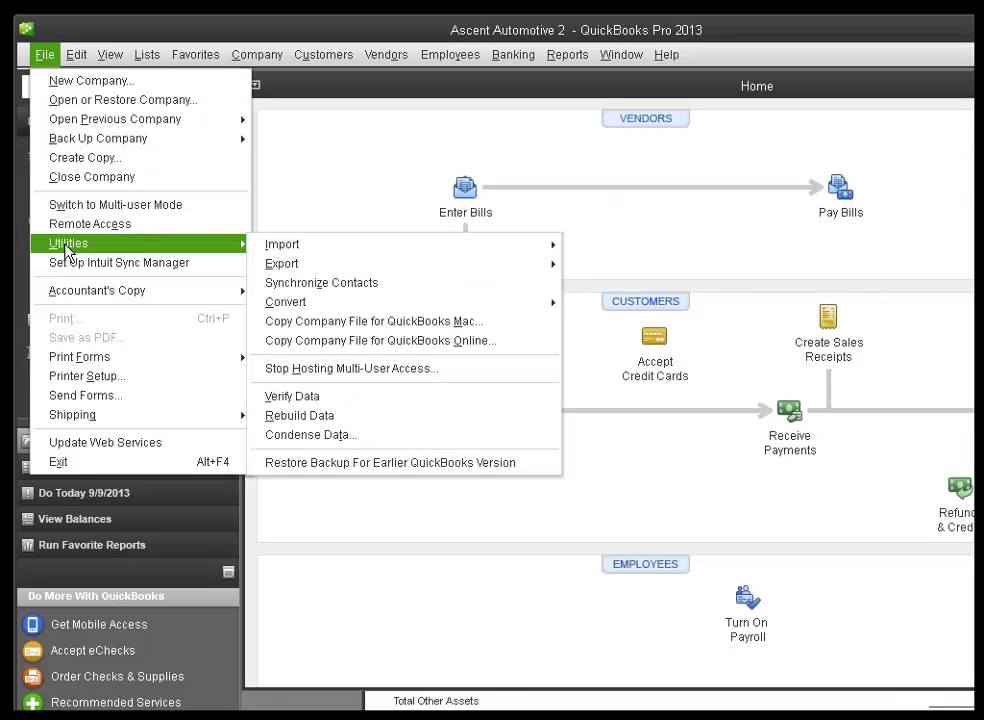
mouse_move(292, 252)
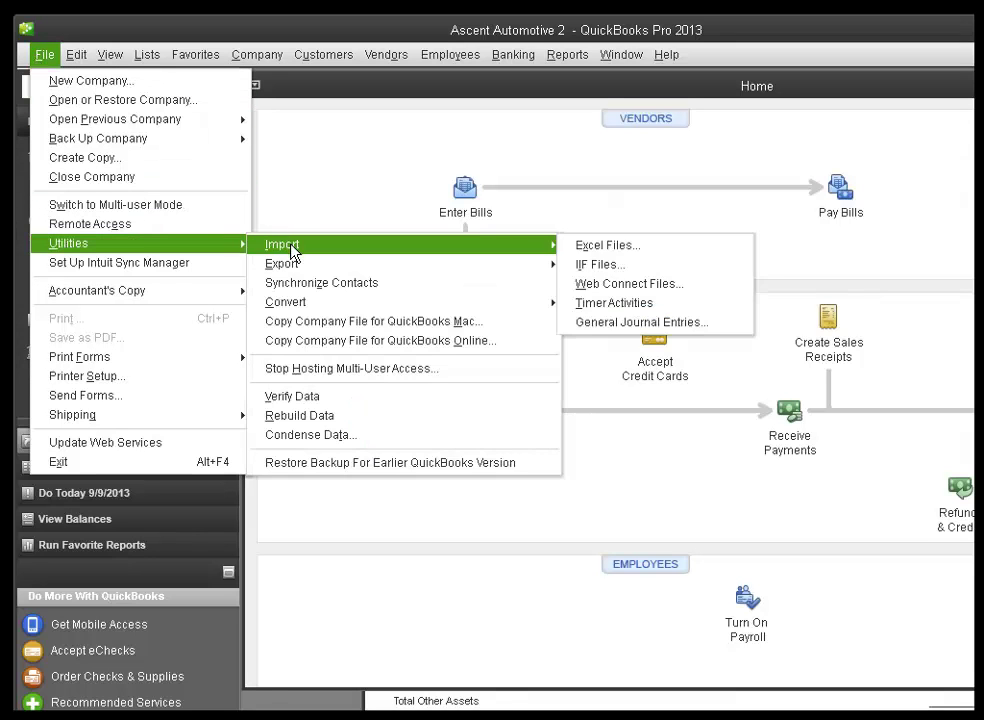
left_click(617, 268)
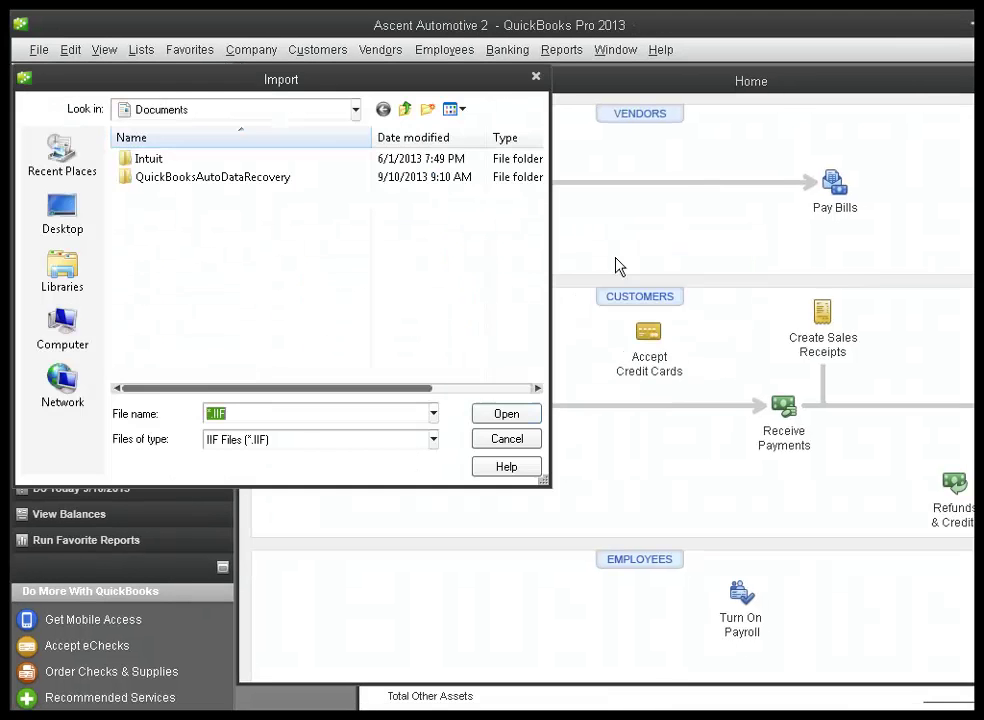
Import the MaxxTraxx_Batch2 IIF file from C:\Scott Systems\MaxxTraxx Pro\Export and dismiss the confirmation
left_click(63, 348)
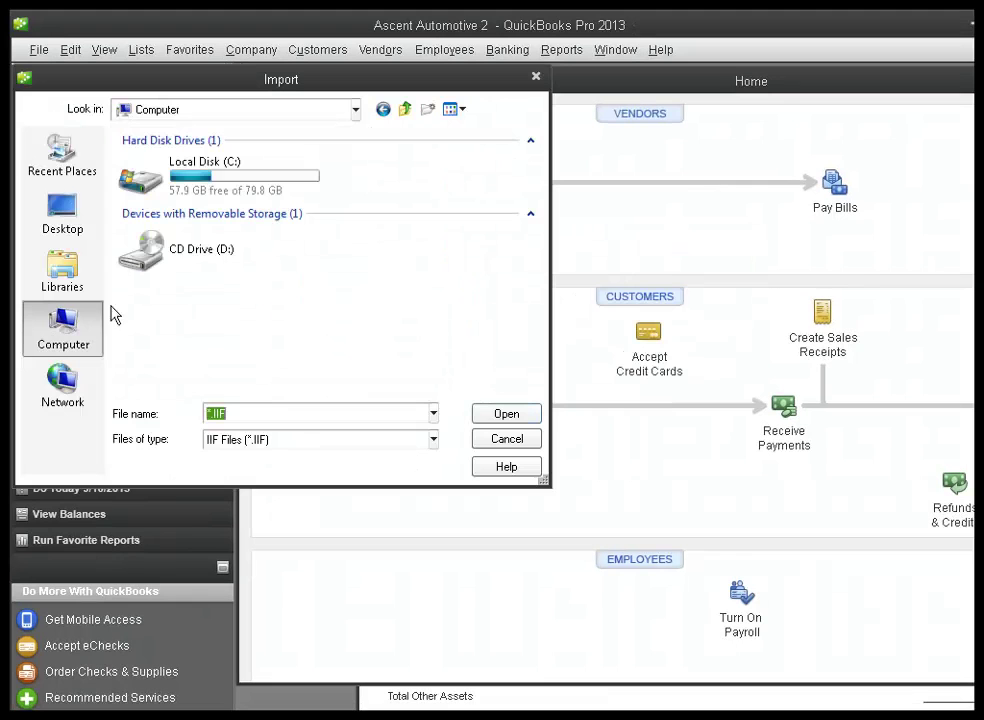
double_click(188, 178)
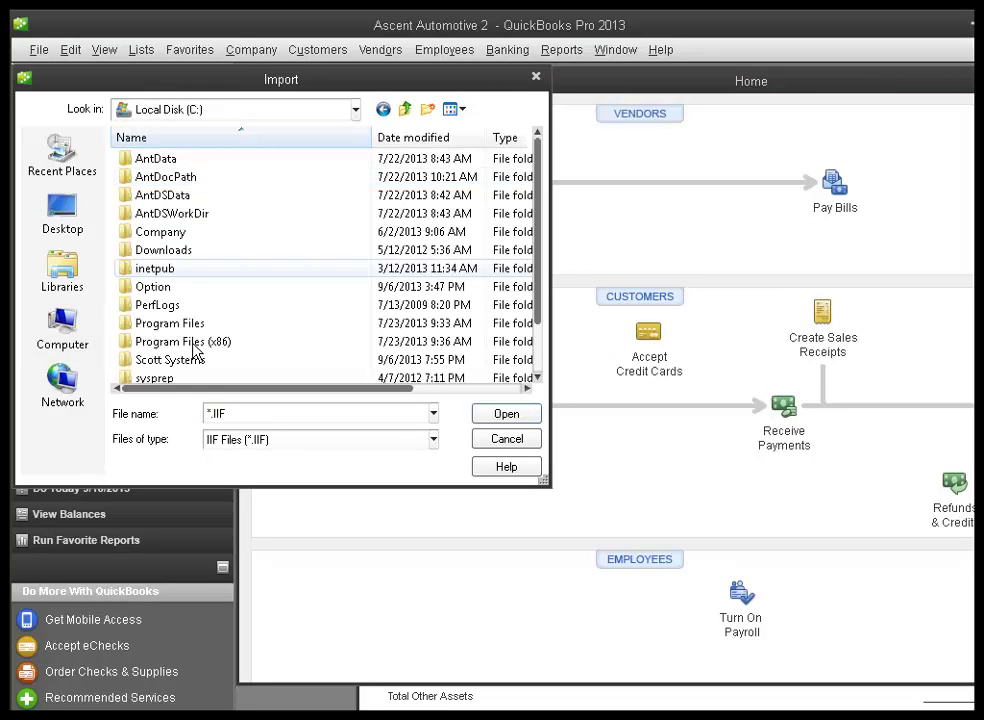
double_click(175, 366)
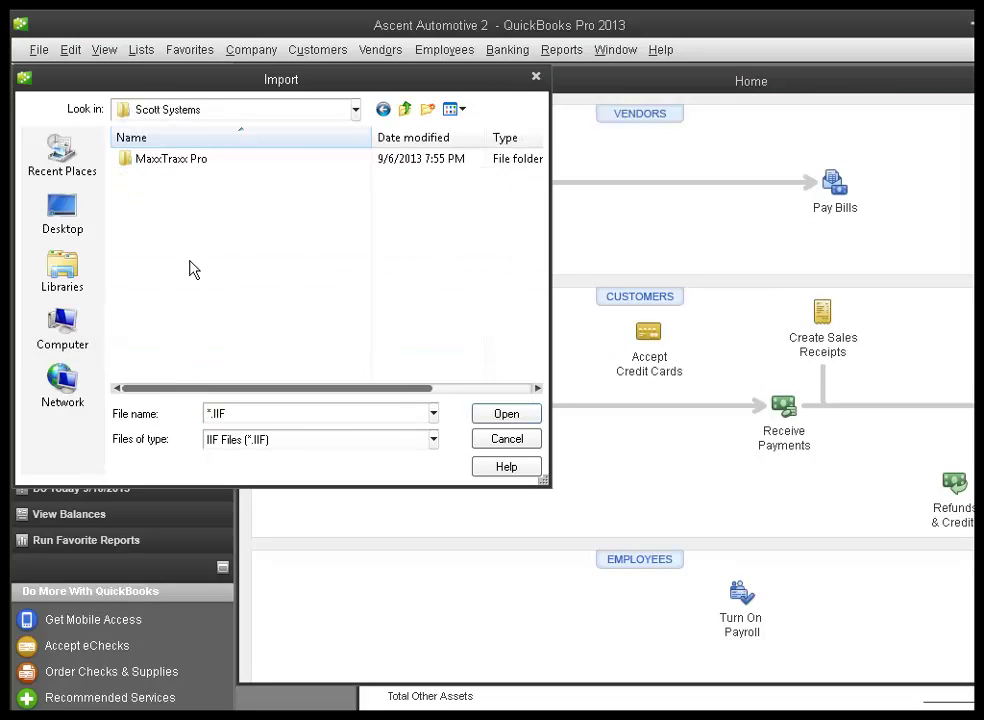
double_click(170, 160)
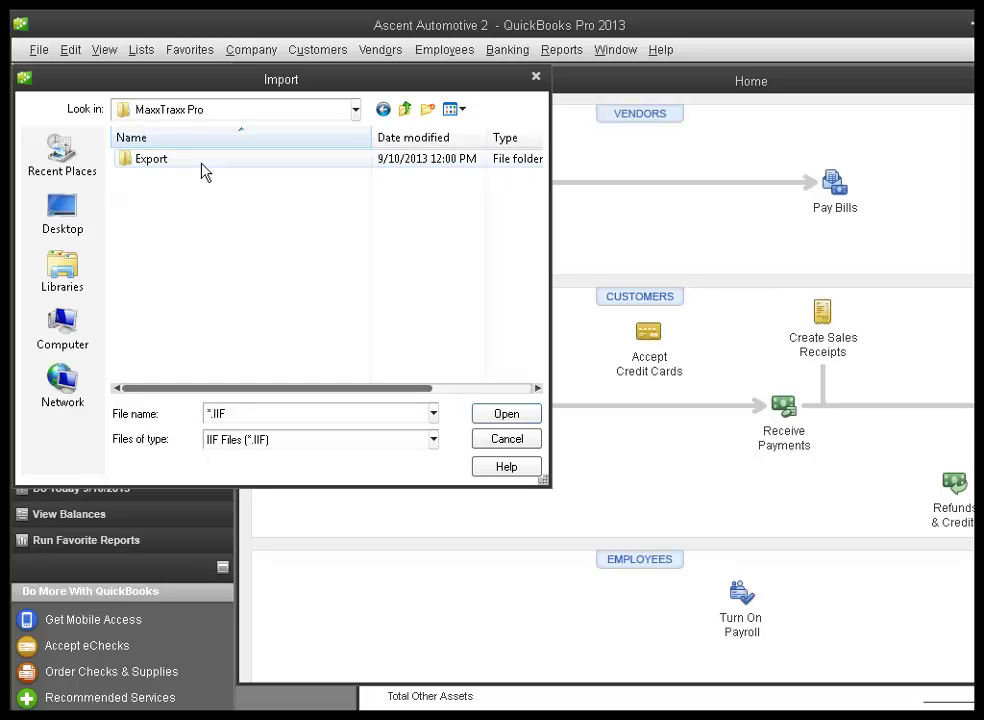
double_click(191, 165)
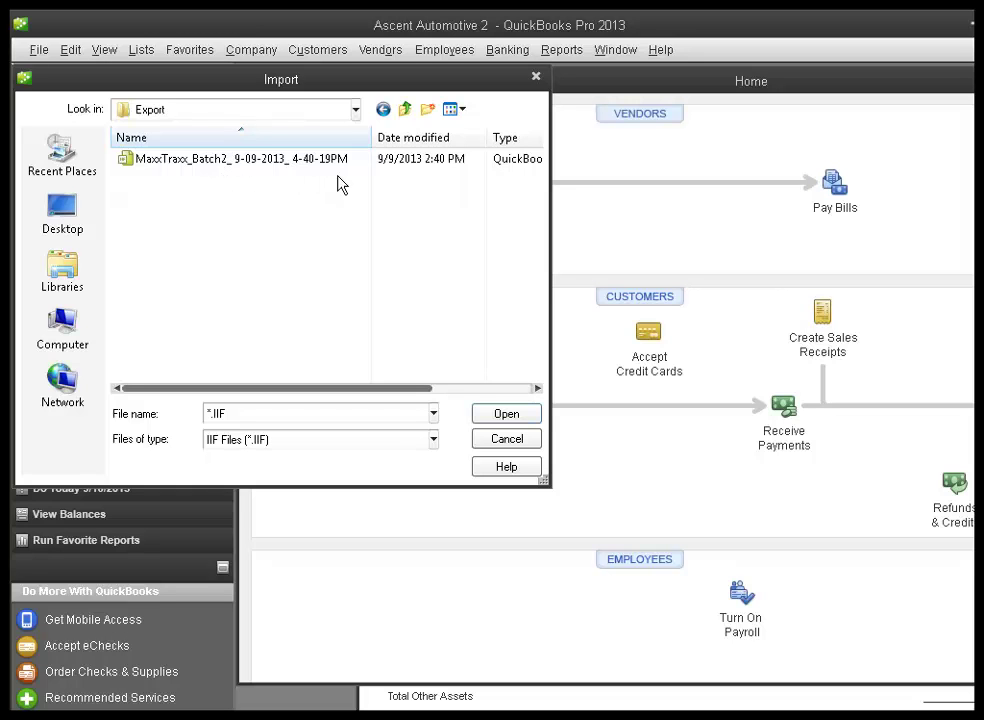
key("Tab")
left_click(500, 416)
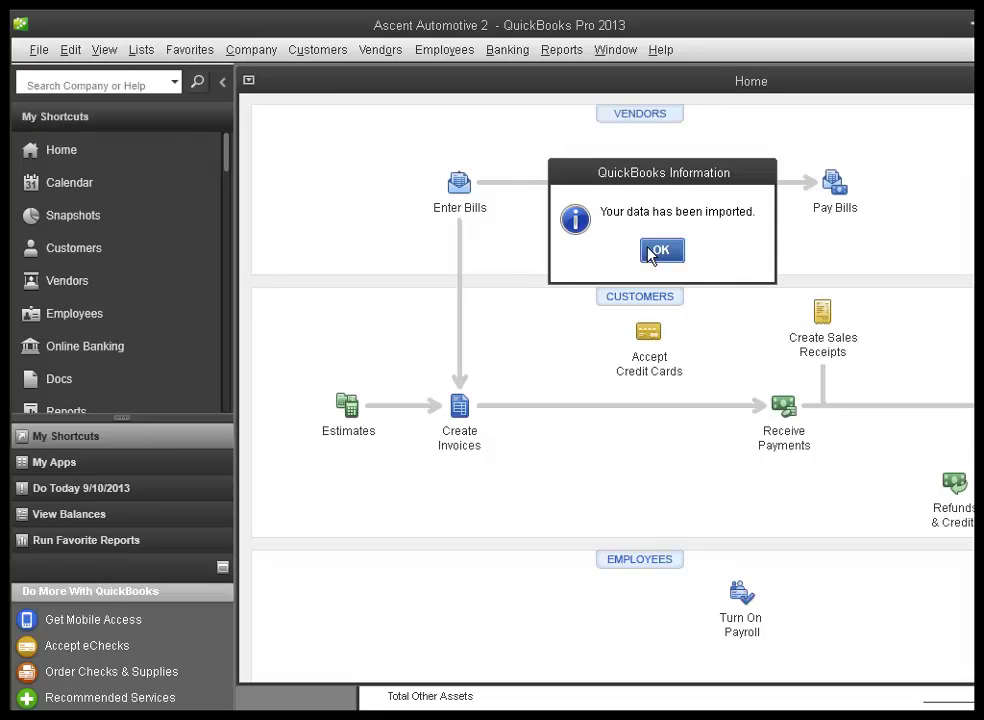
left_click(658, 251)
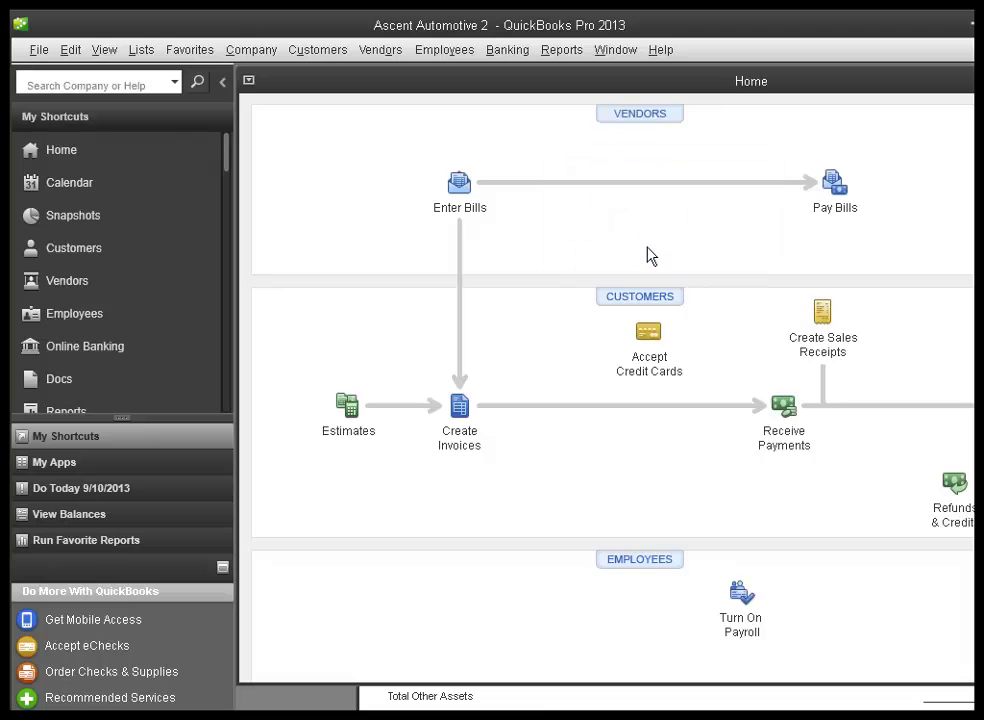
Open the Chart of Accounts and scroll through the imported numbered accounts
left_click(252, 50)
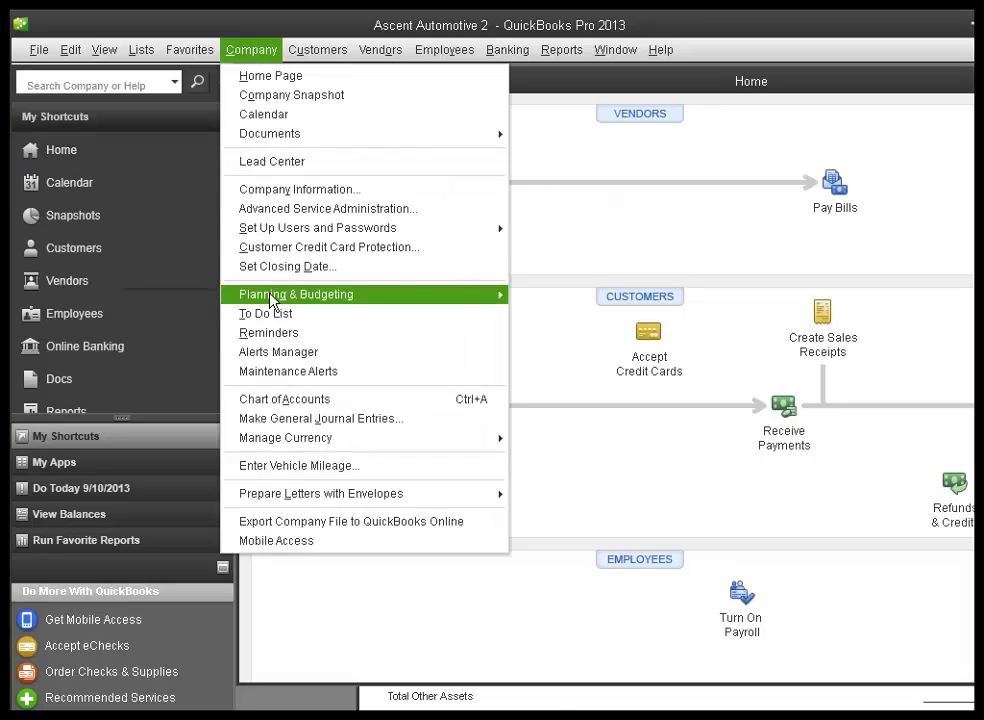
left_click(284, 400)
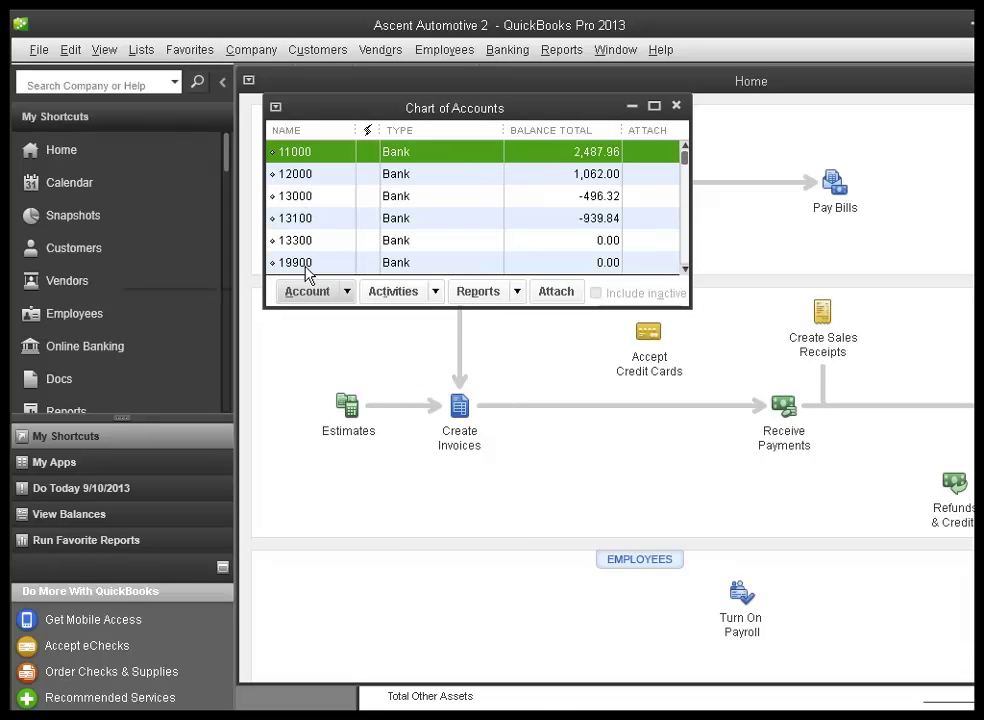
left_click(685, 270)
left_click(685, 270)
left_click(685, 270)
left_click(685, 270)
left_click(685, 270)
left_click(685, 270)
left_click(685, 270)
left_click(685, 270)
left_click(685, 270)
left_click(685, 270)
left_click(685, 270)
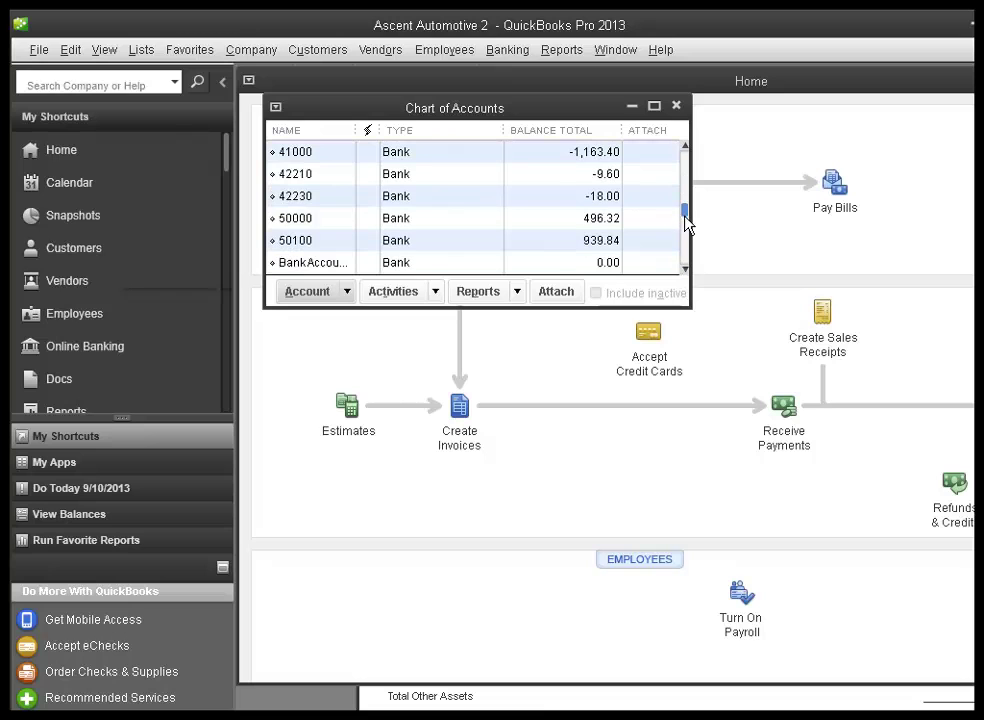
left_click_drag(686, 222, 686, 160)
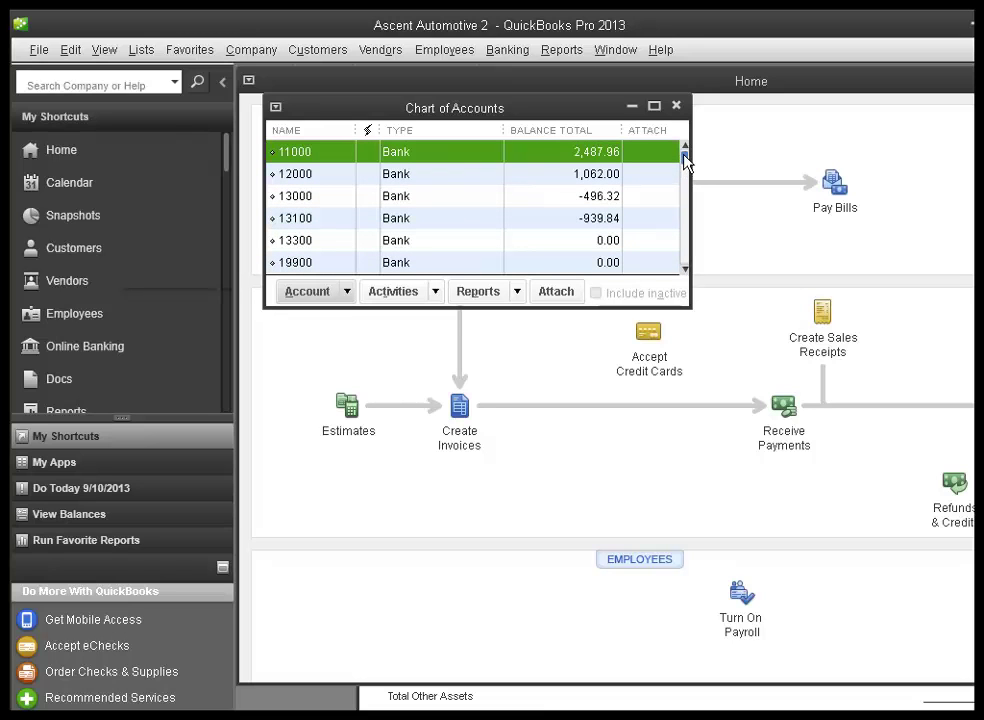
Review accounts 12000, 13000, 13100 and 13300, then select account 40000
left_click(398, 180)
left_click(398, 197)
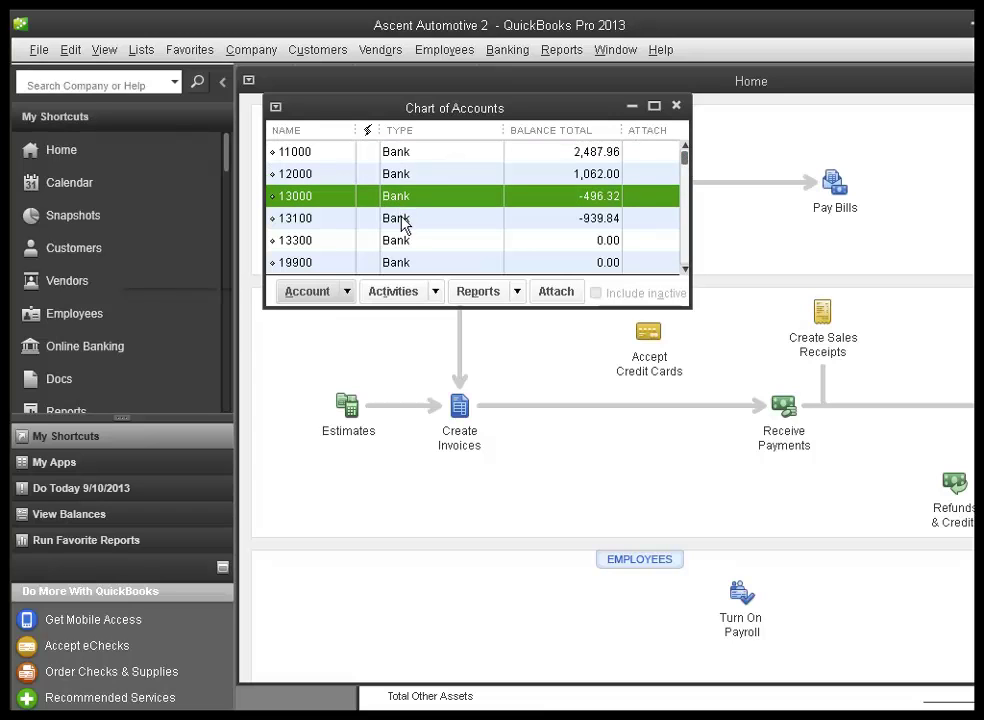
left_click(403, 220)
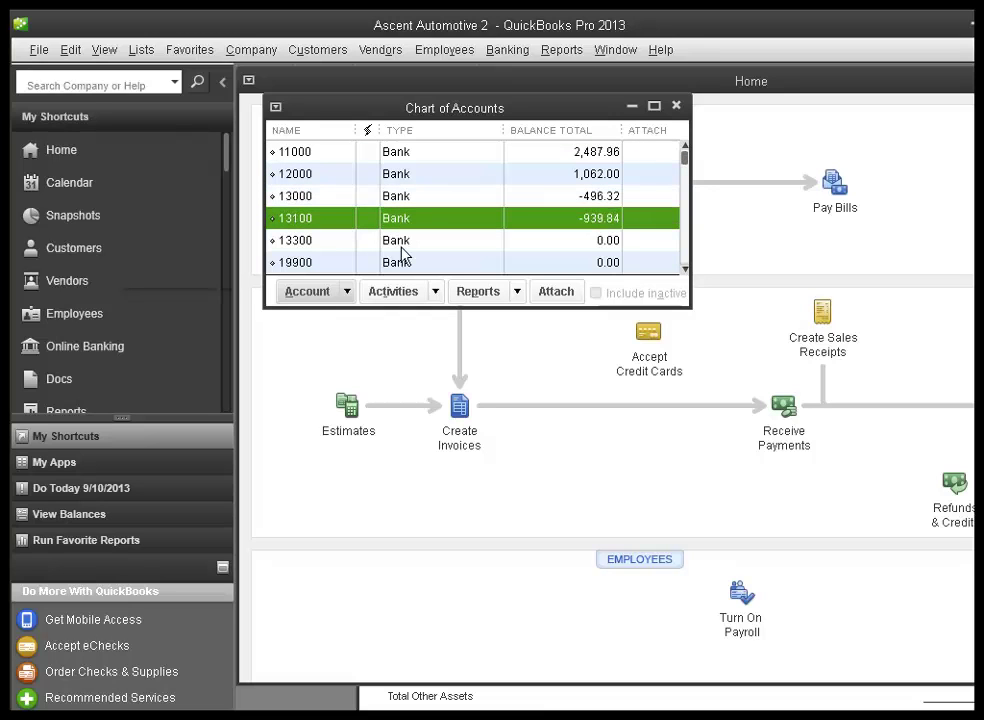
left_click(410, 242)
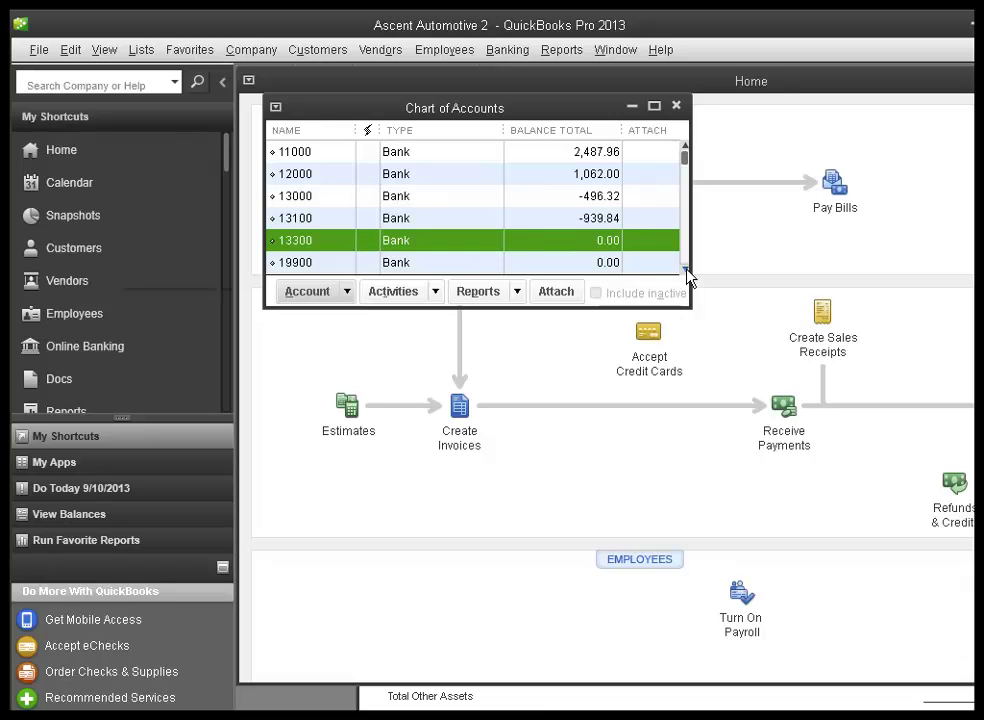
scroll(560, 210, "down", 5)
left_click(395, 176)
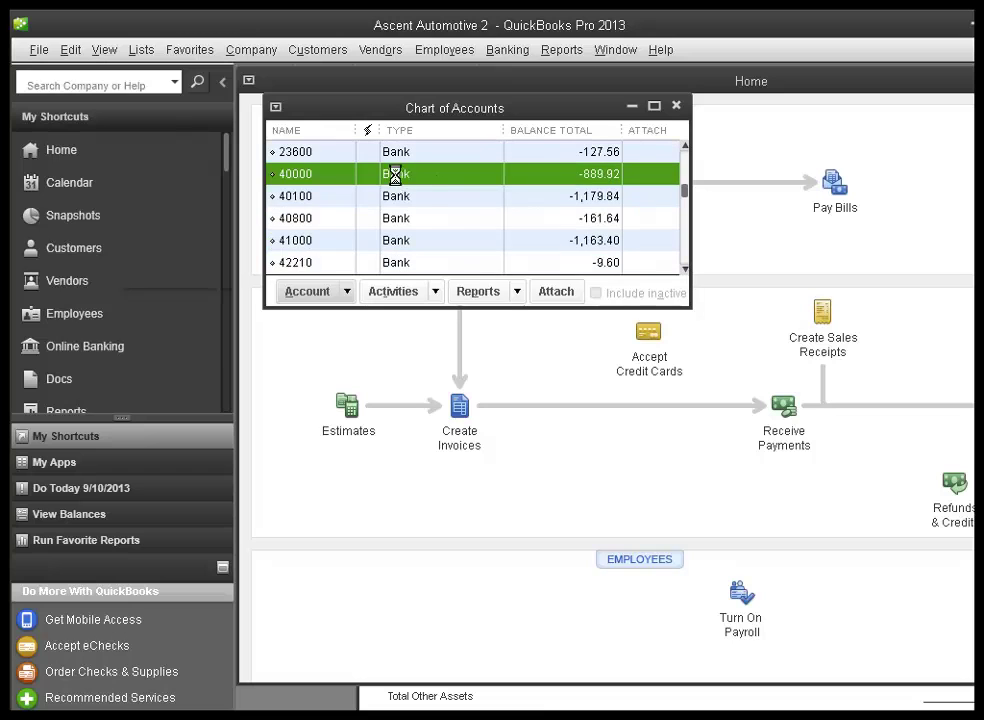
Edit account 40000 to number 40000, name 'Sales, Parts', type Income, and save, accepting the warning
right_click(437, 183)
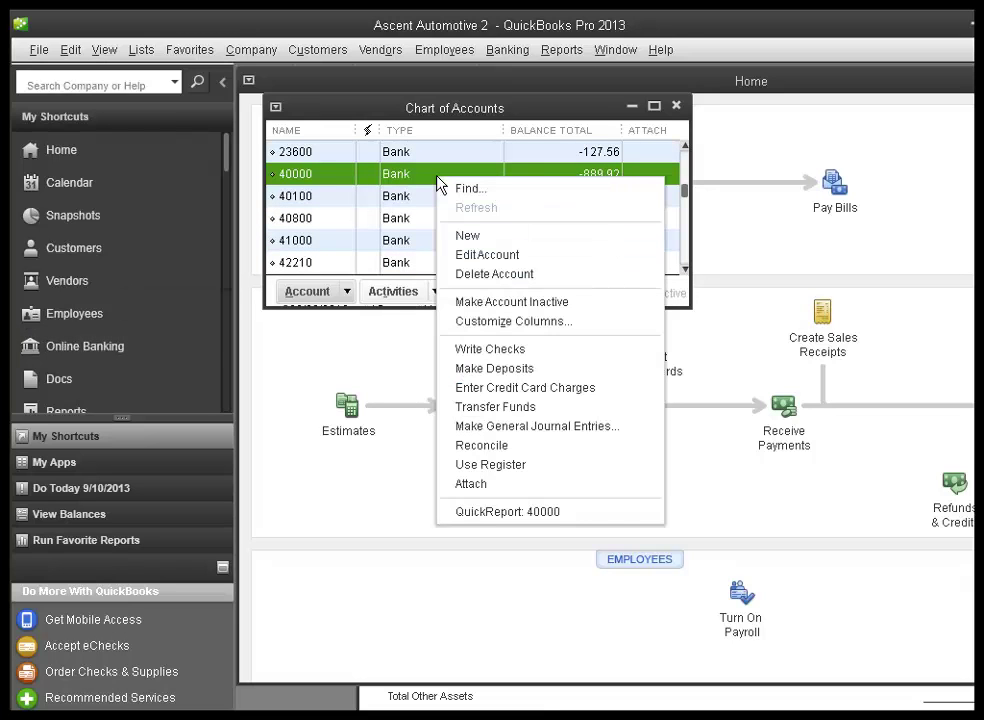
left_click(490, 255)
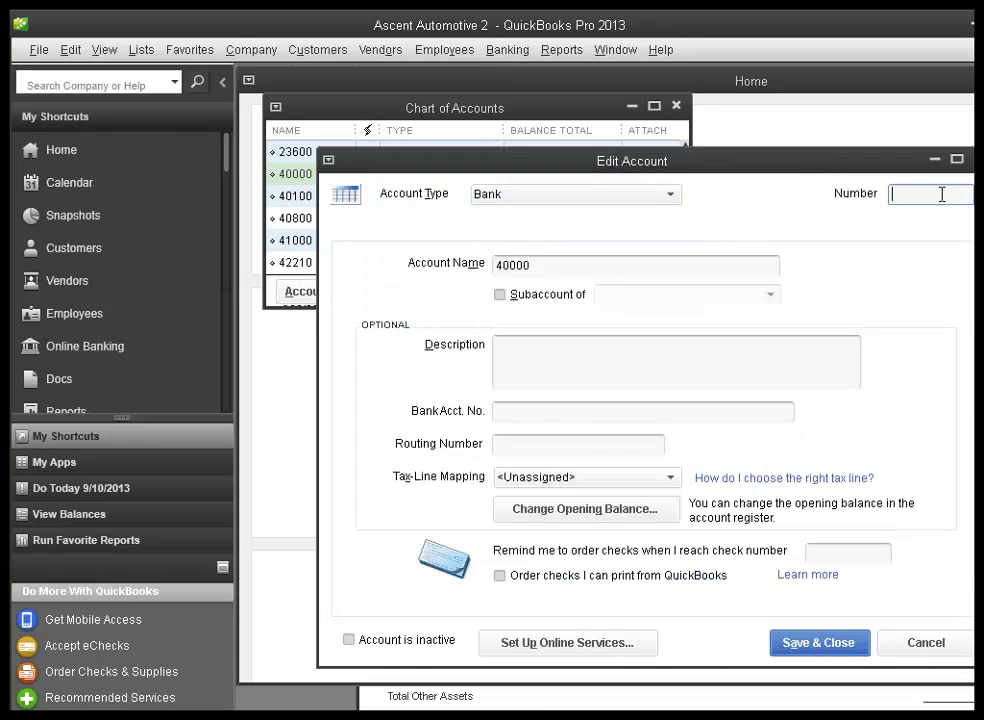
type("40000")
key("Tab")
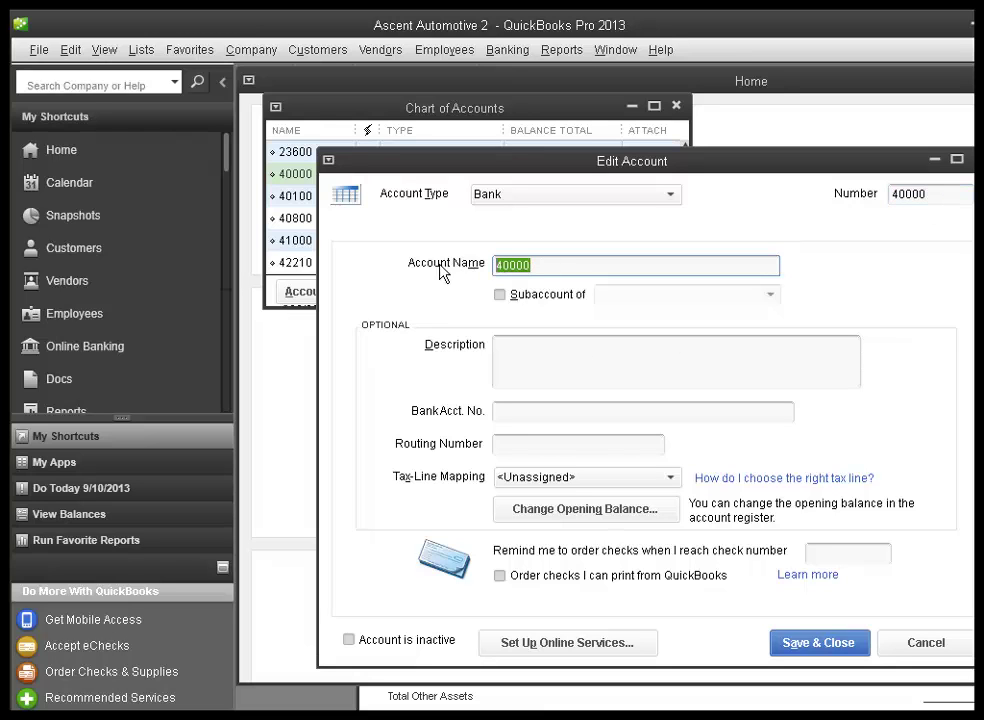
type("Sales, Parts")
left_click(671, 196)
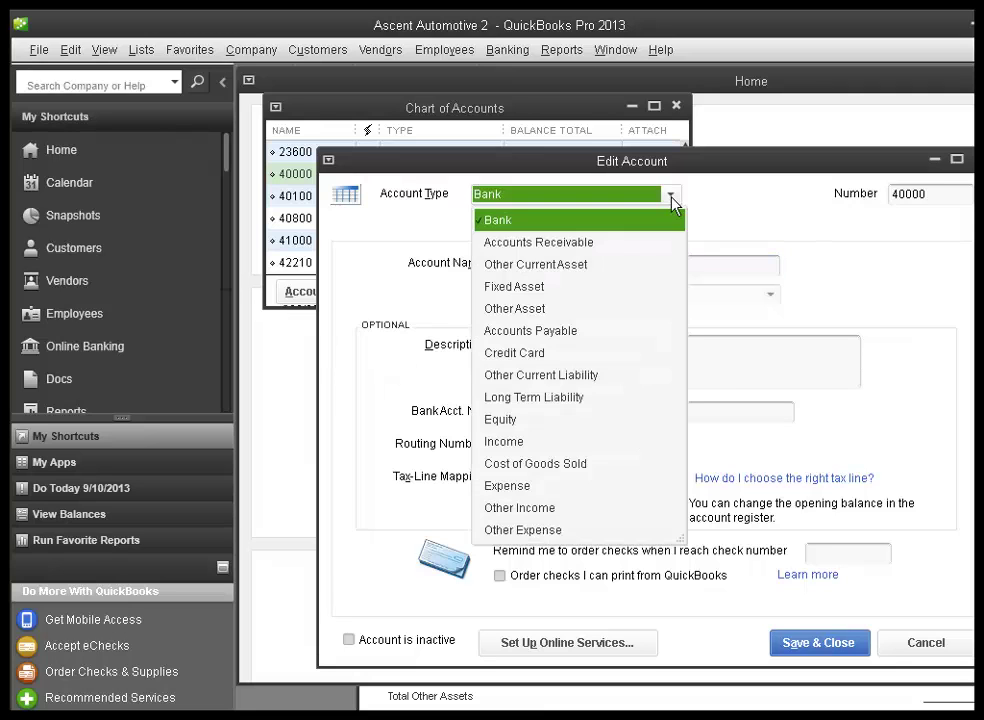
left_click(508, 441)
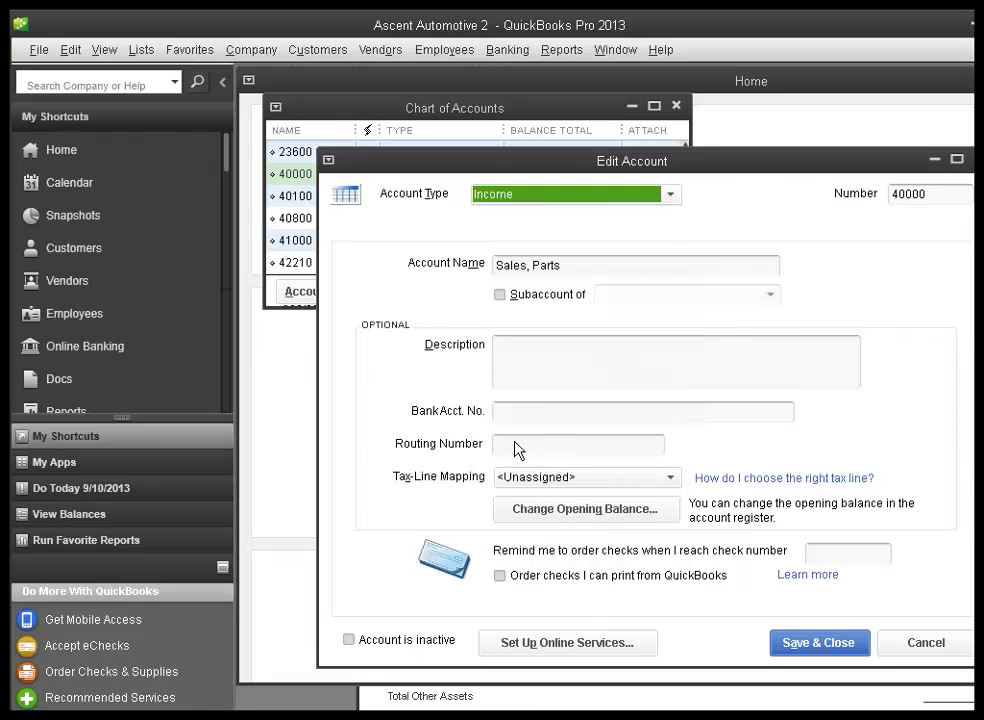
left_click(816, 648)
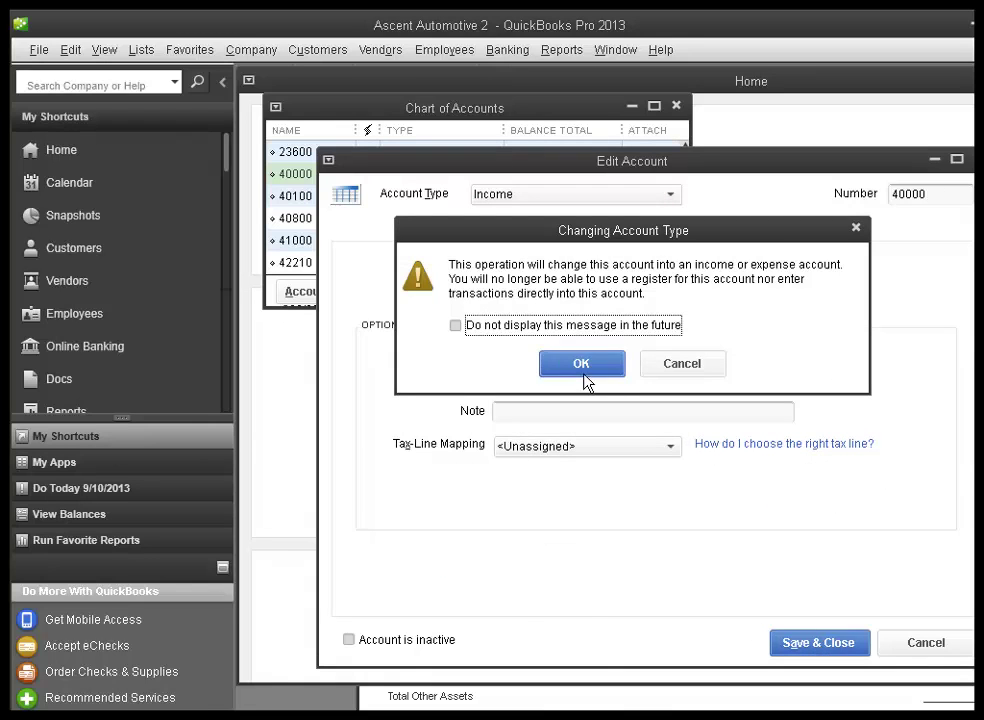
left_click(585, 372)
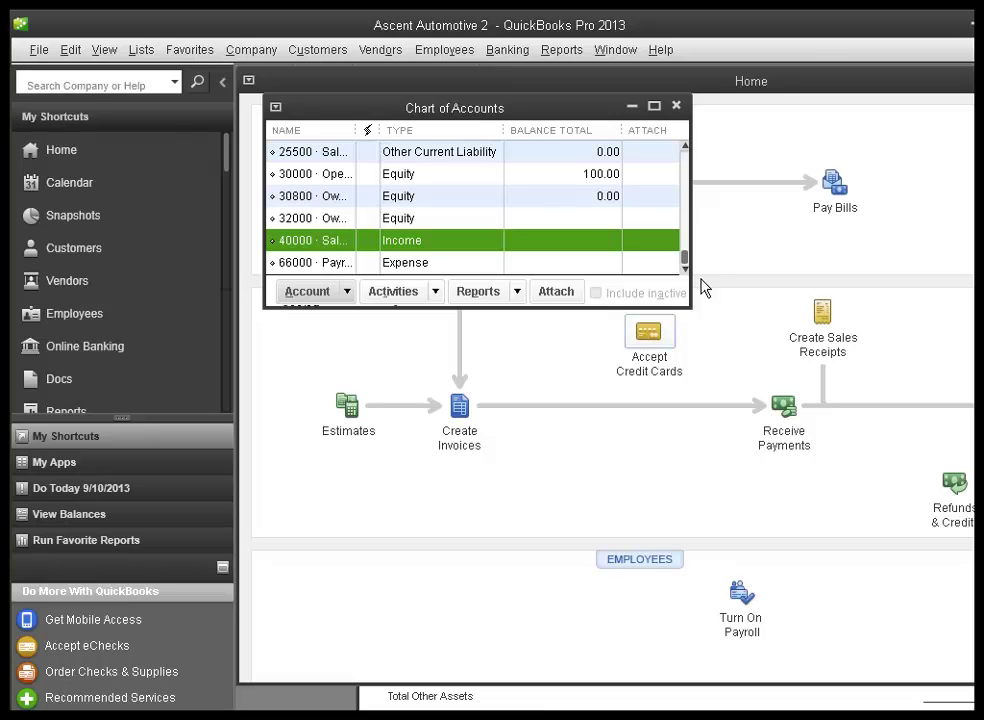
Scroll the Chart of Accounts, select 1400 Undeposited Funds, then the 11000 bank account
left_click(686, 148)
left_click(686, 148)
left_click(686, 148)
left_click(686, 148)
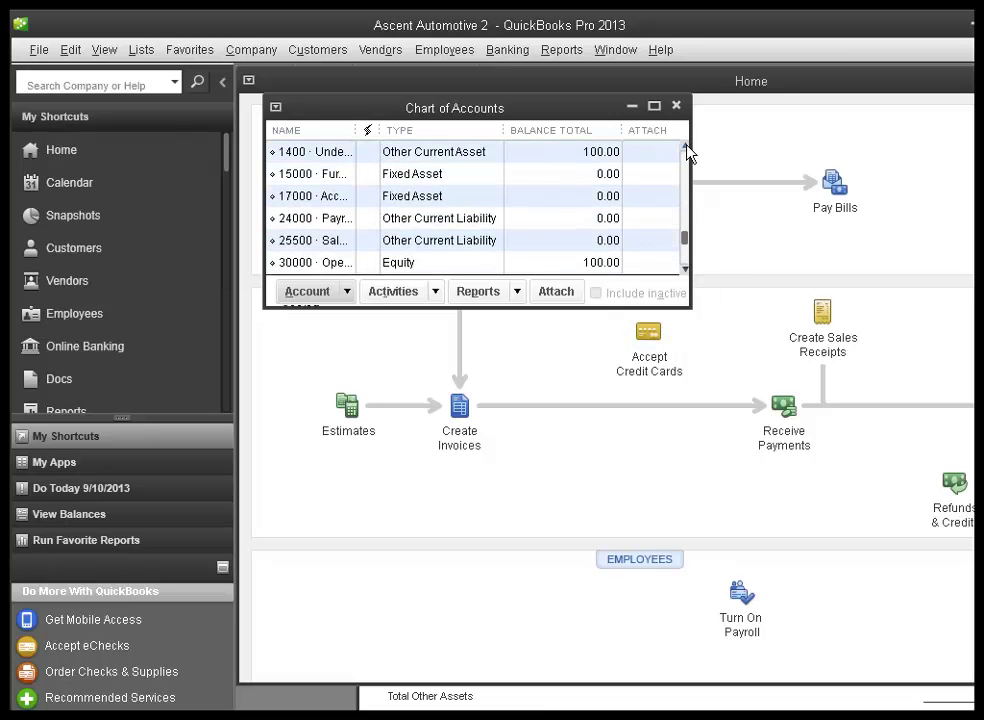
left_click(686, 148)
left_click(686, 148)
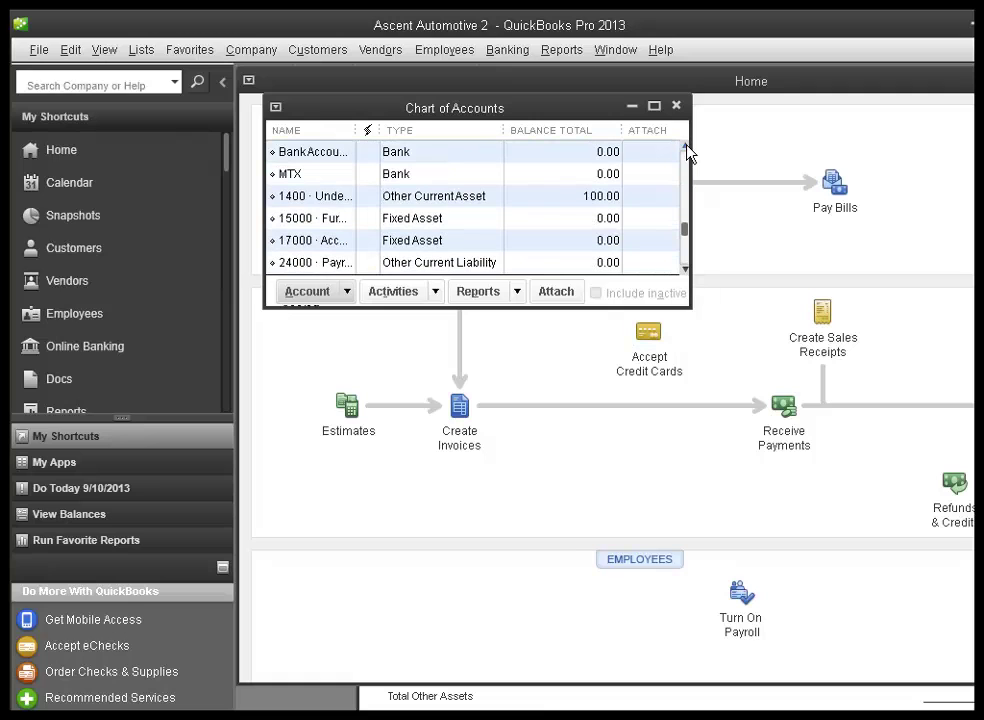
left_click(432, 200)
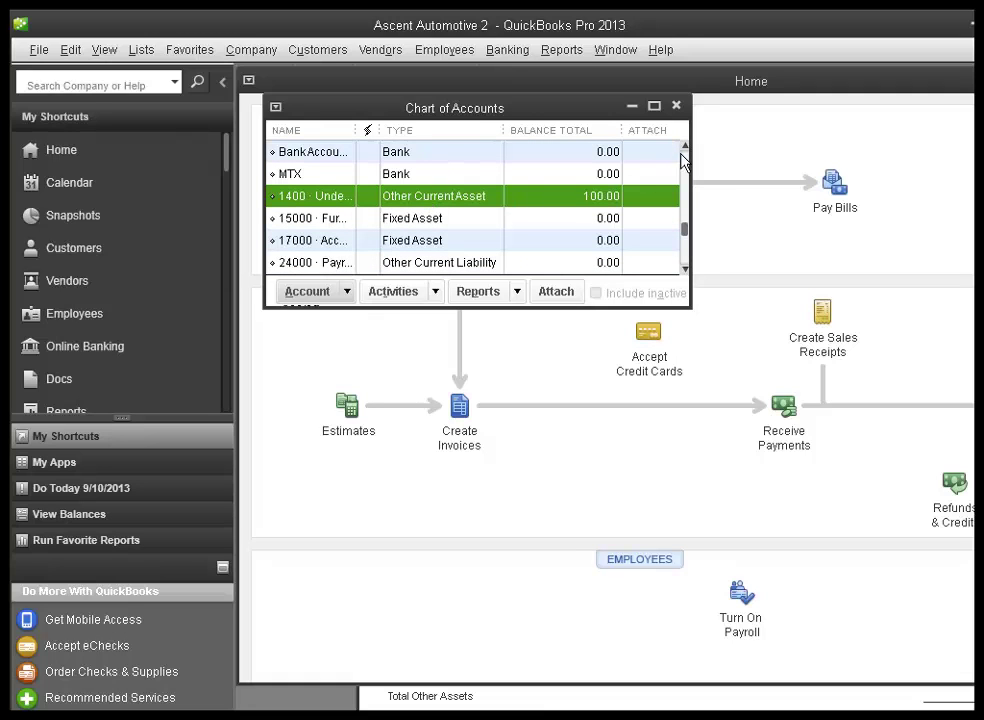
scroll(685, 166, "up", 10)
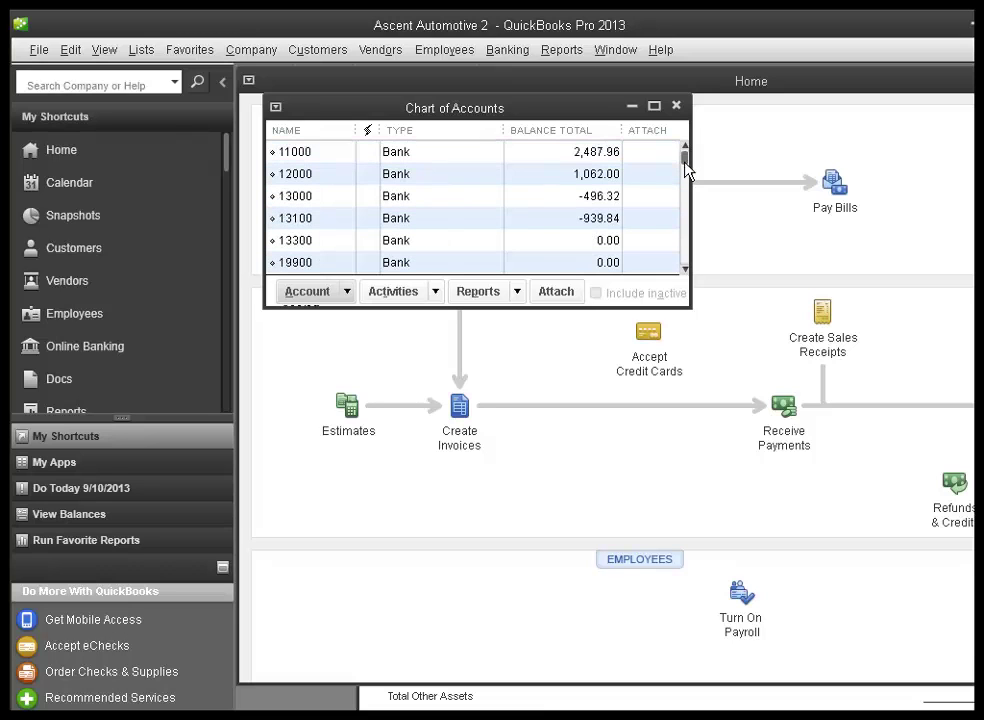
left_click(453, 157)
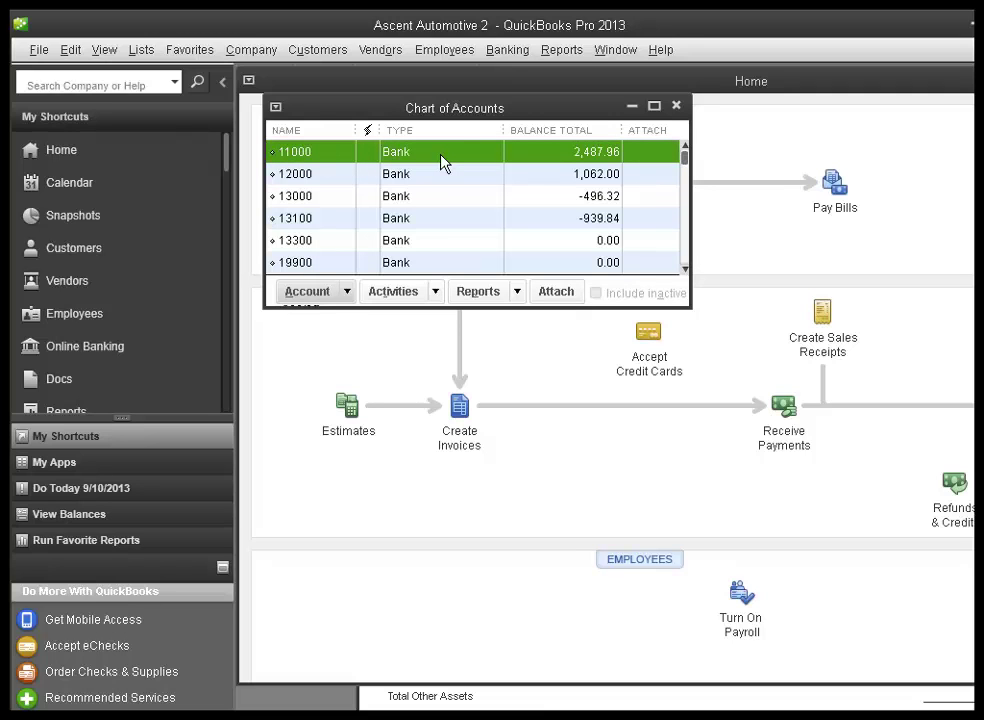
Scroll back down and reselect the 1400 Undeposited Funds account
left_click(684, 252)
left_click(684, 252)
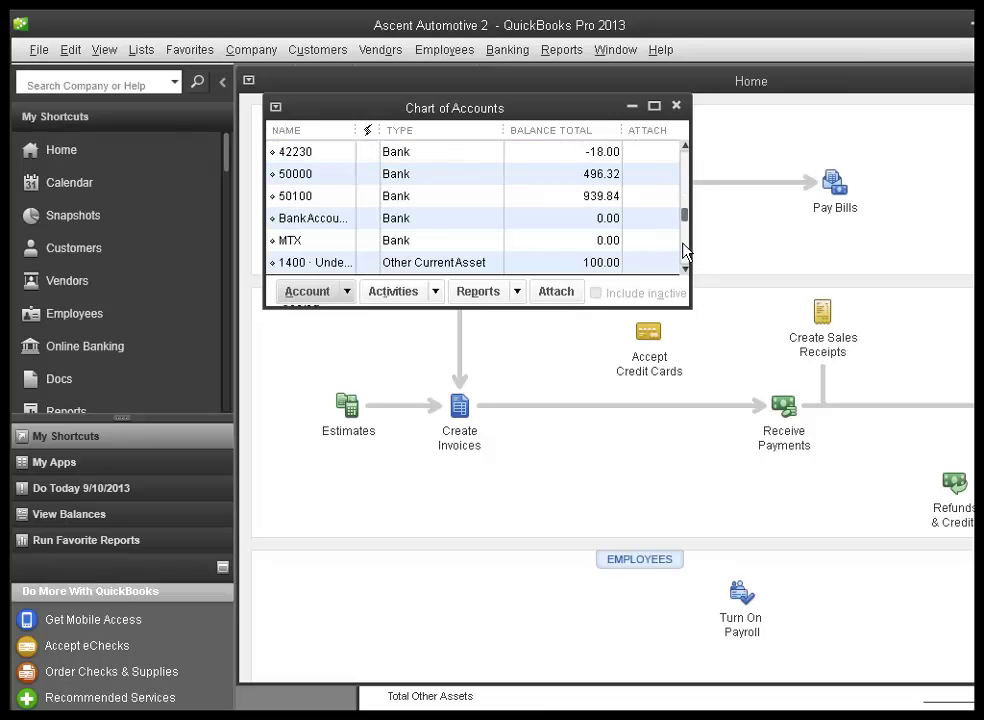
left_click(684, 252)
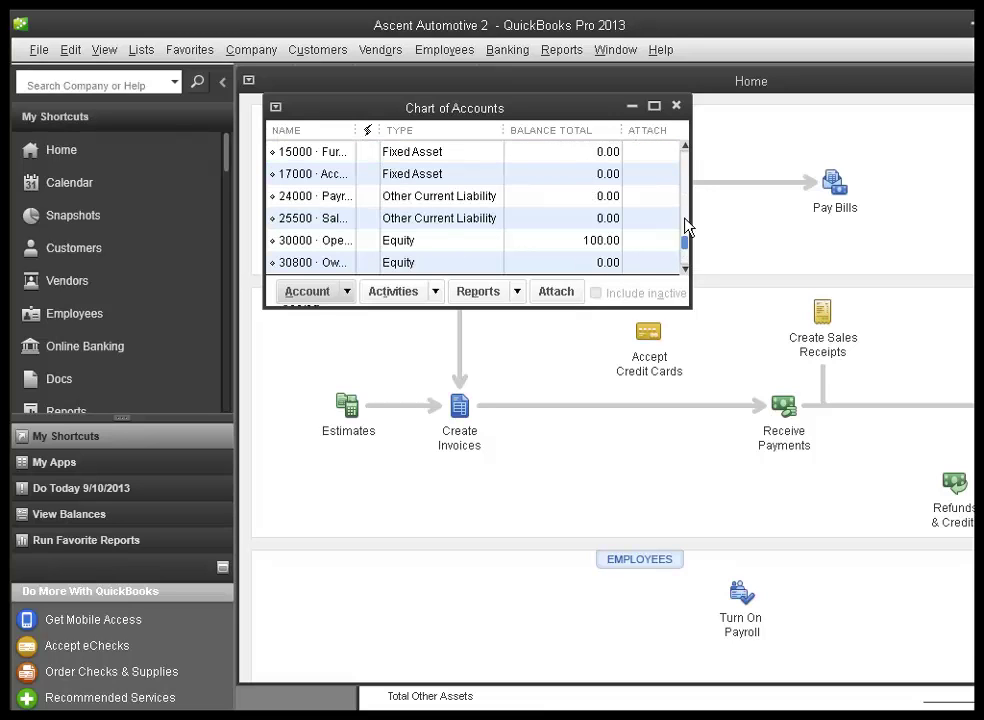
left_click(685, 148)
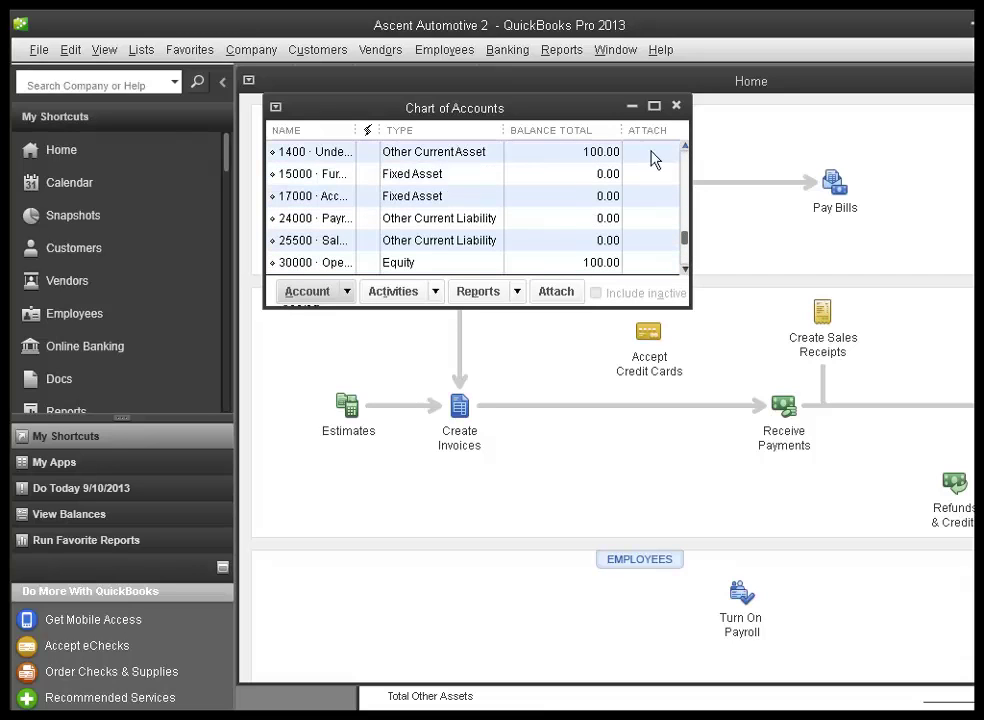
left_click(443, 153)
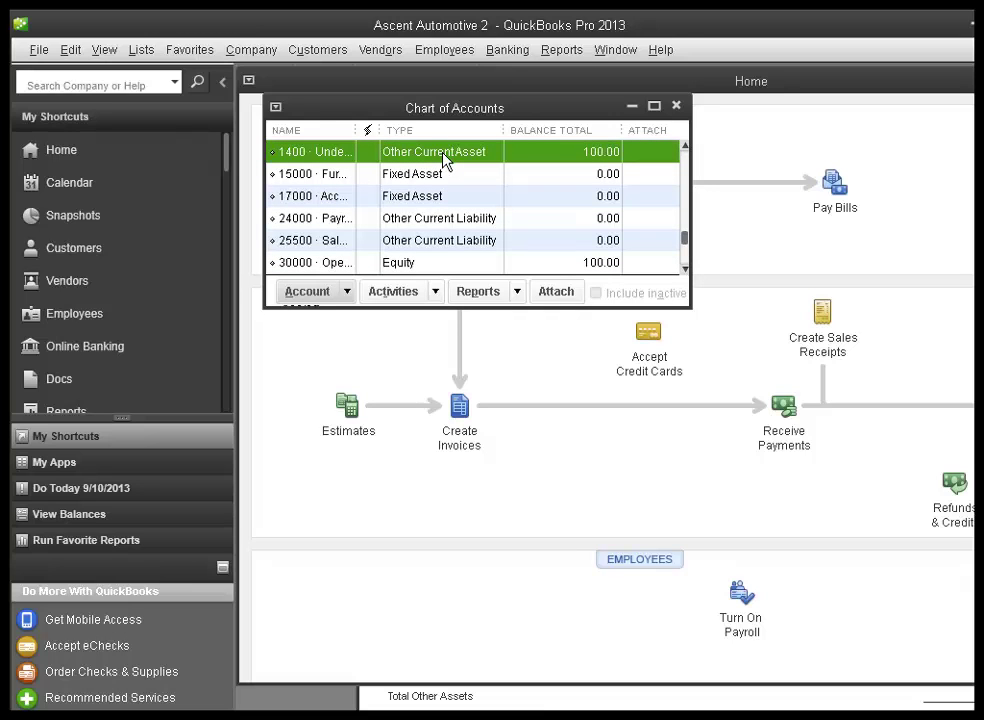
Renumber QuickBooks' Undeposited Funds account from 1400 to 11000, then close the Chart of Accounts
right_click(443, 156)
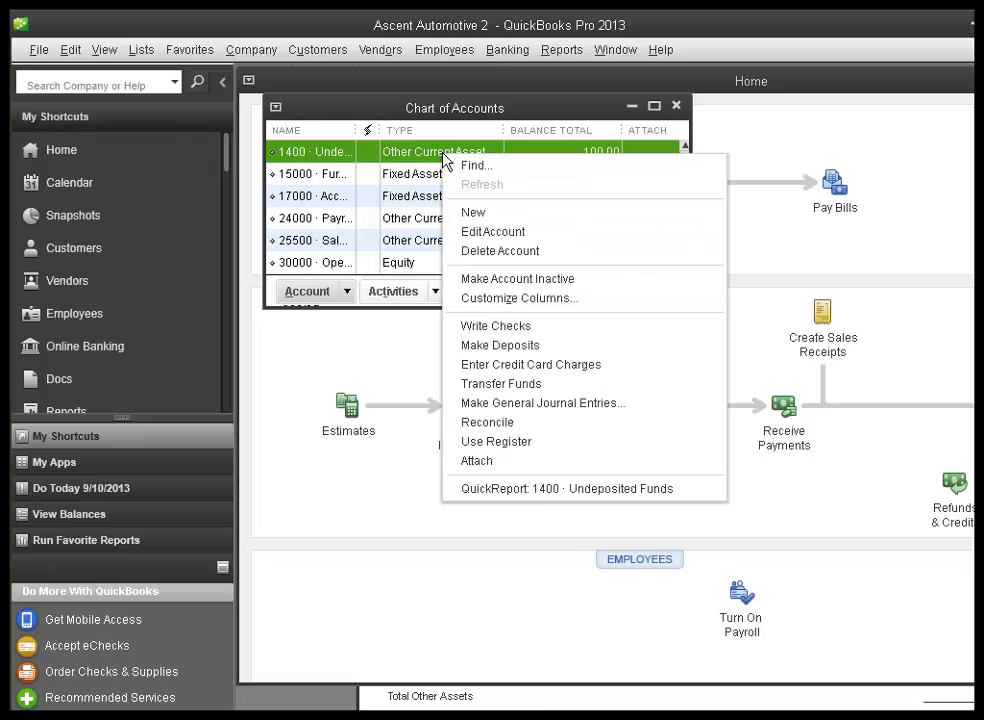
left_click(494, 233)
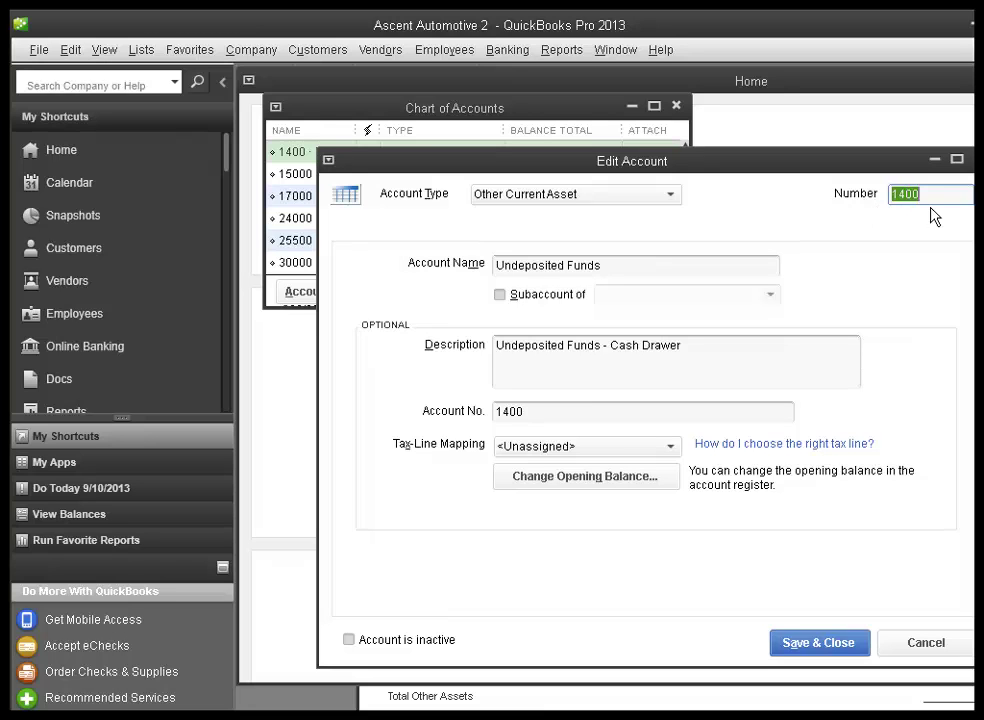
type("11000")
left_click(810, 652)
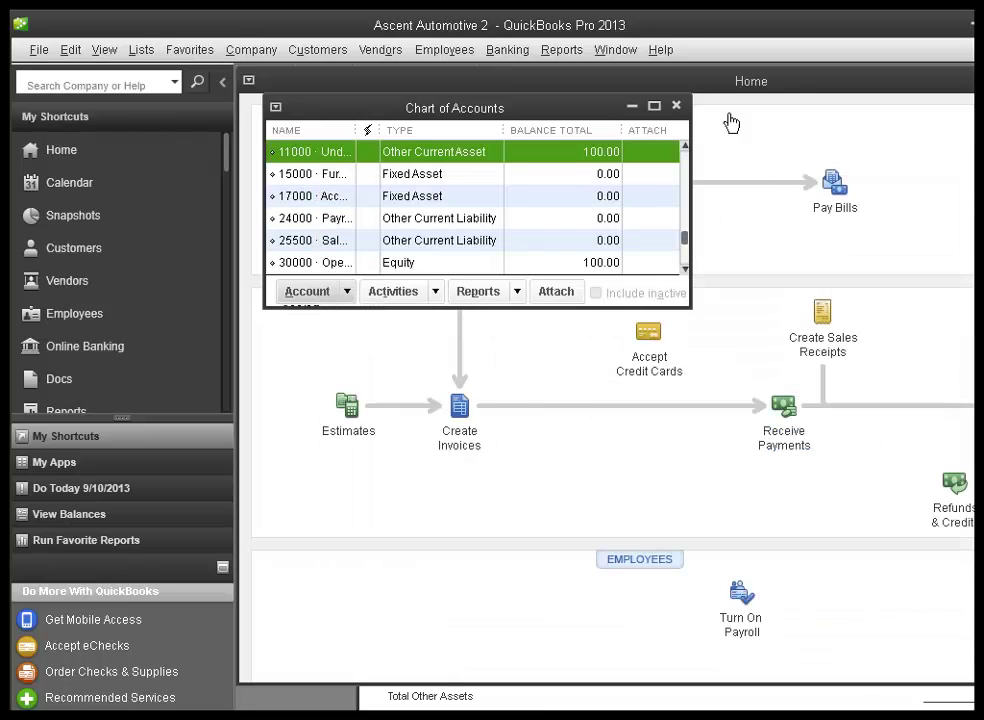
left_click(676, 107)
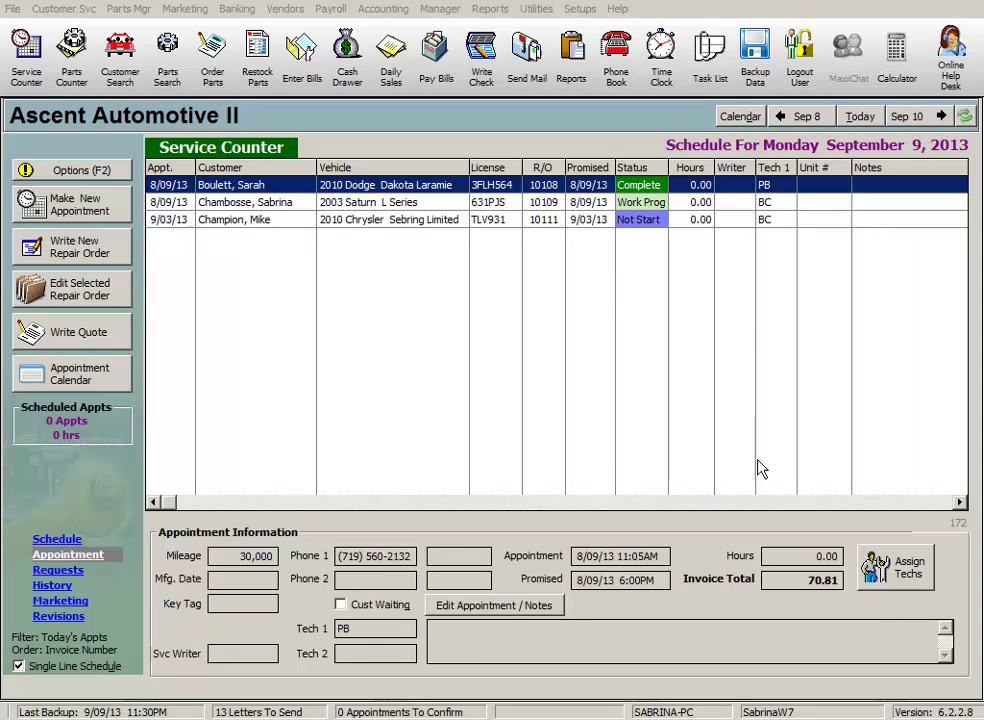
Run the General Ledger report 'Default Automatic Posting General Ledger Accounts' in MaxxTraxx
left_click(573, 82)
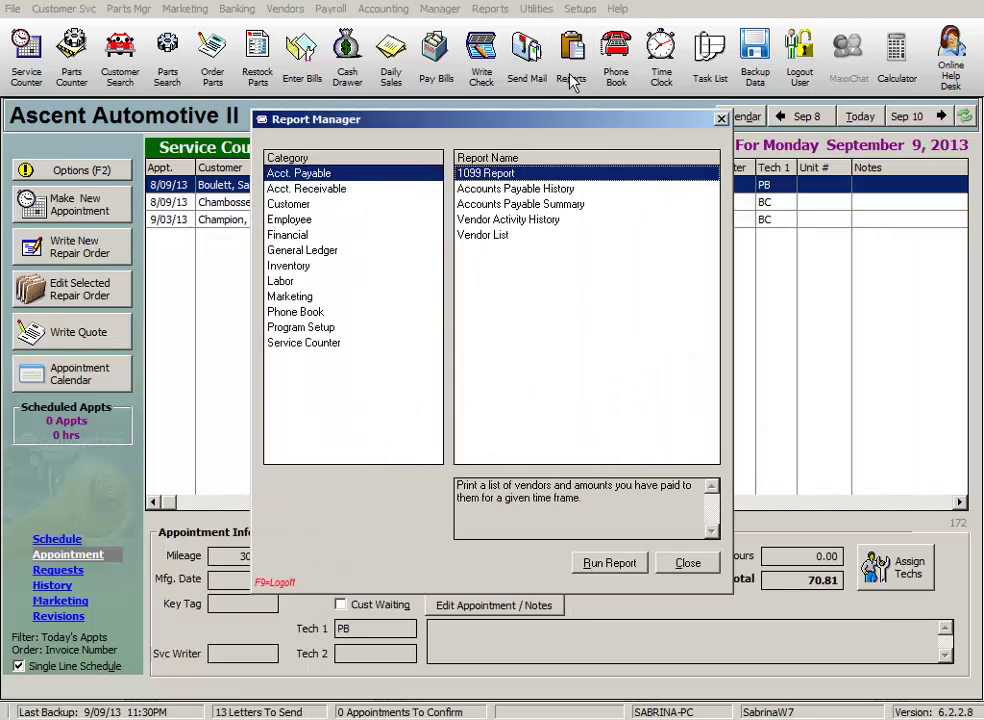
left_click(337, 259)
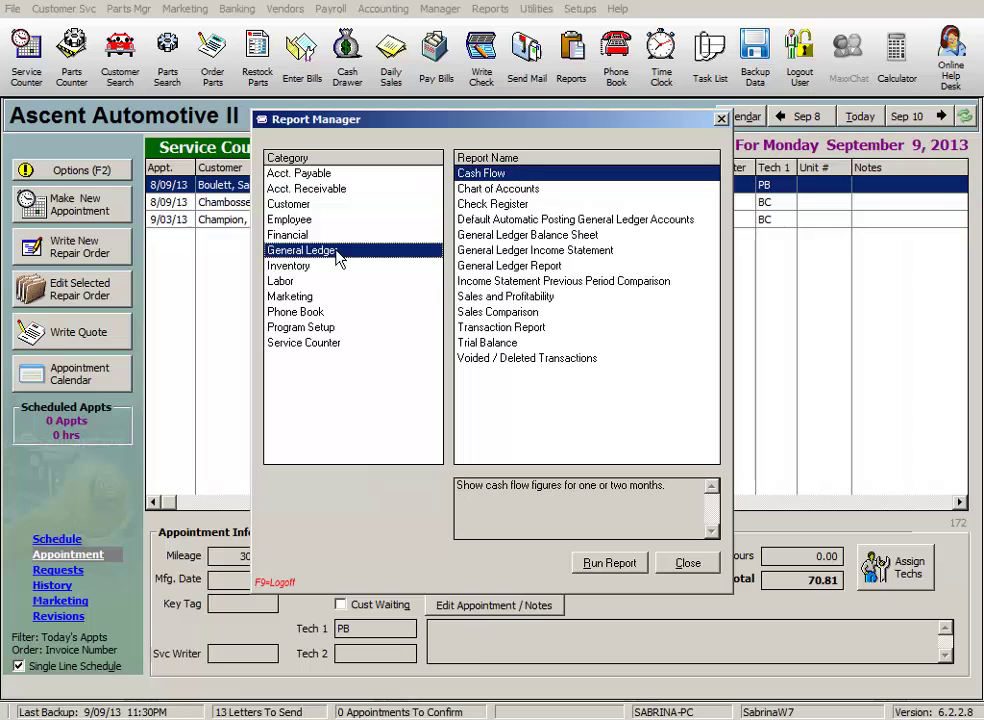
left_click(572, 222)
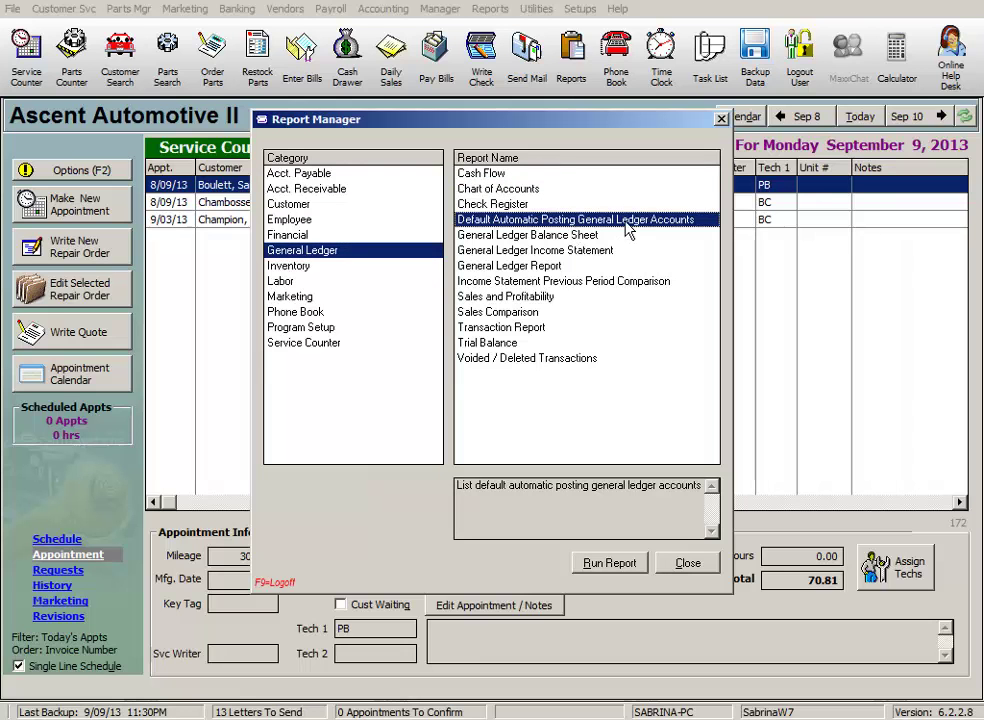
left_click(609, 563)
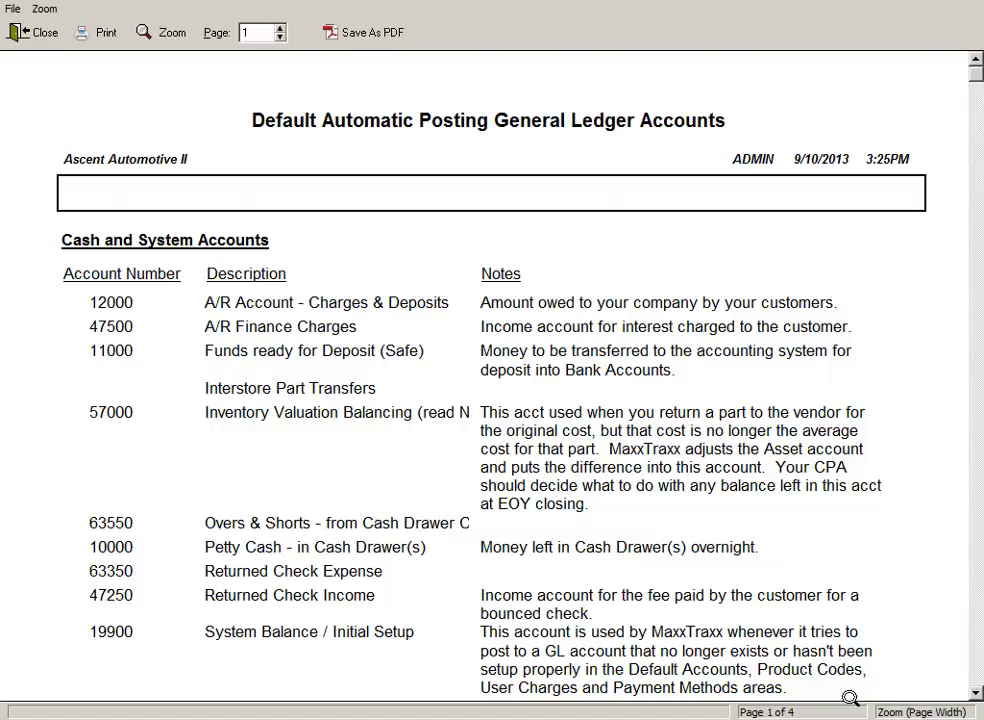
left_click(976, 697)
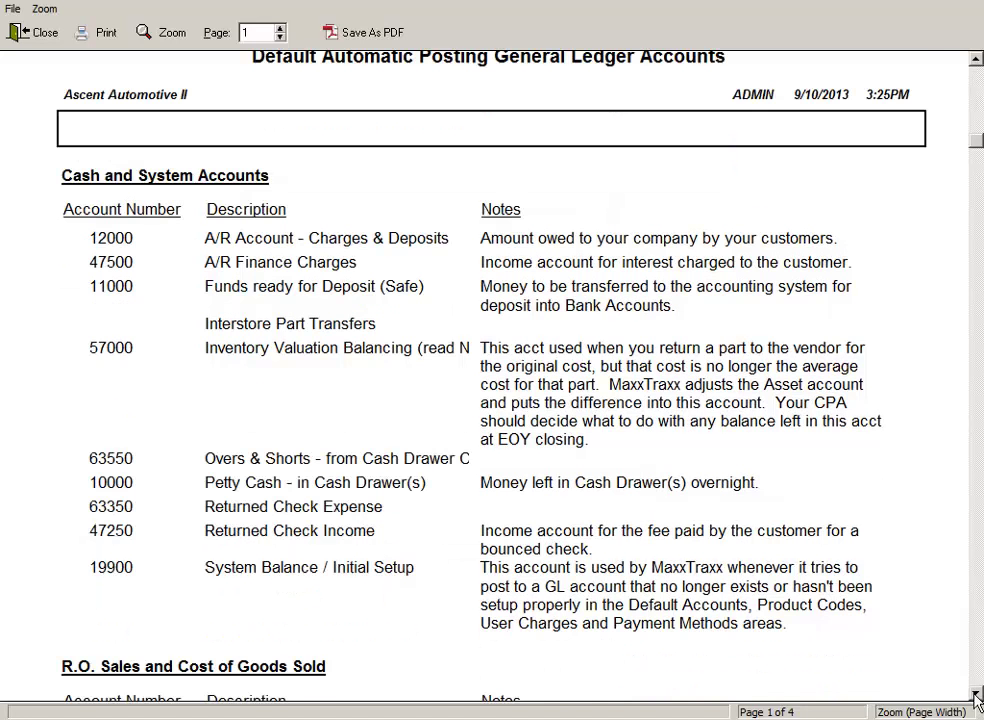
left_click(976, 697)
left_click(976, 697)
left_click(976, 697)
left_click(976, 697)
left_click(976, 697)
left_click(976, 697)
left_click(976, 697)
left_click(976, 697)
left_click(976, 697)
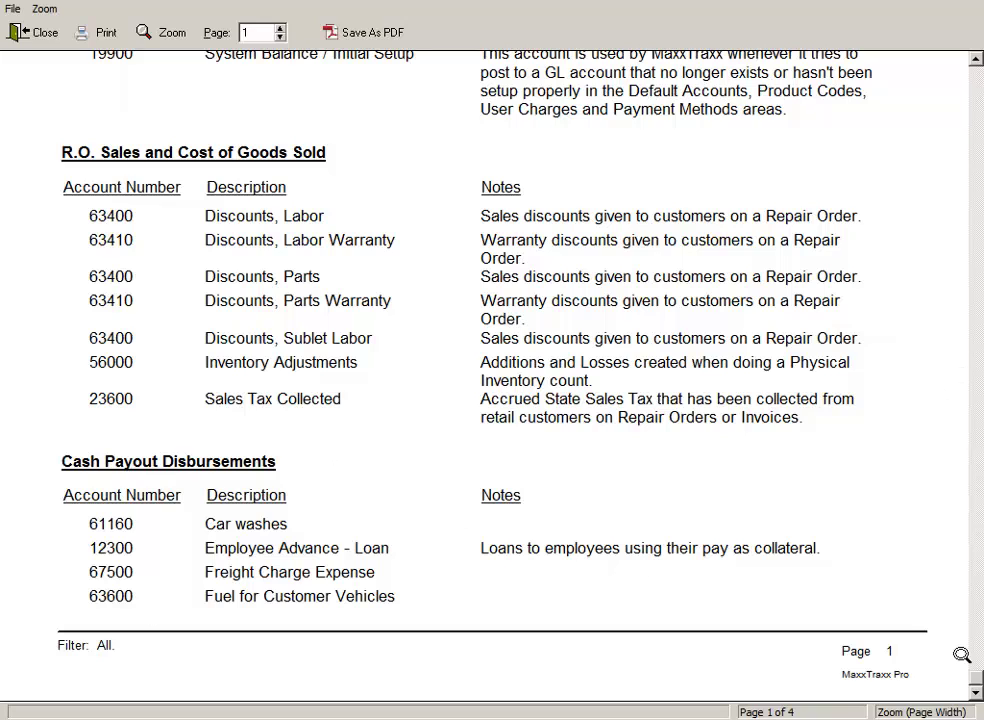
scroll(750, 525, "up", 10)
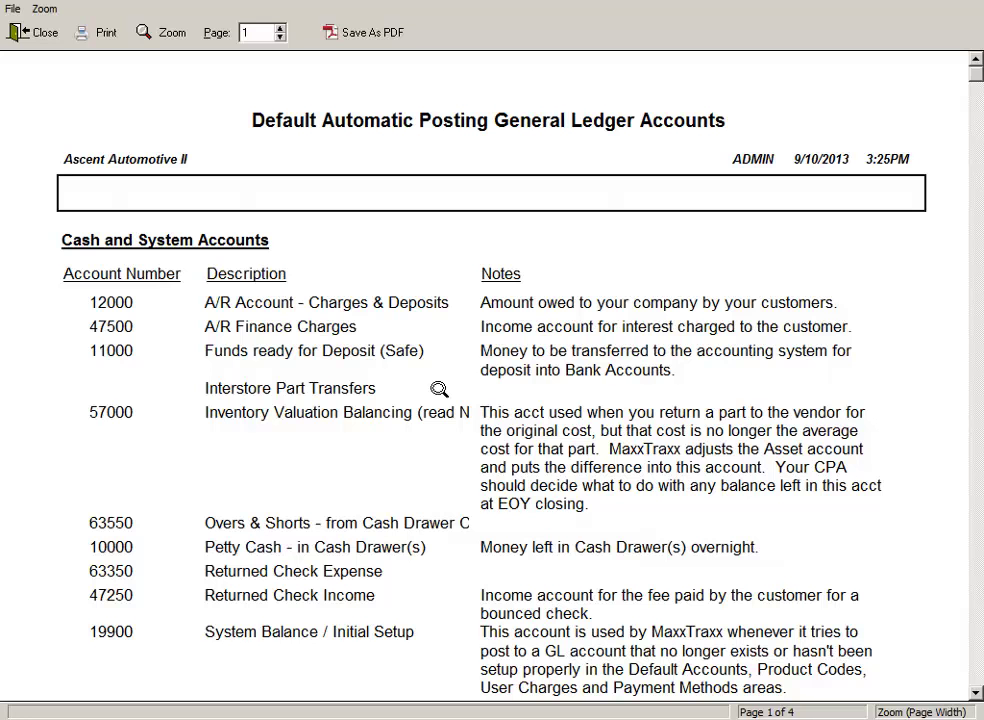
Close the report preview and report chooser, and bring up MaxxTraxx's Chart of Accounts
left_click(38, 34)
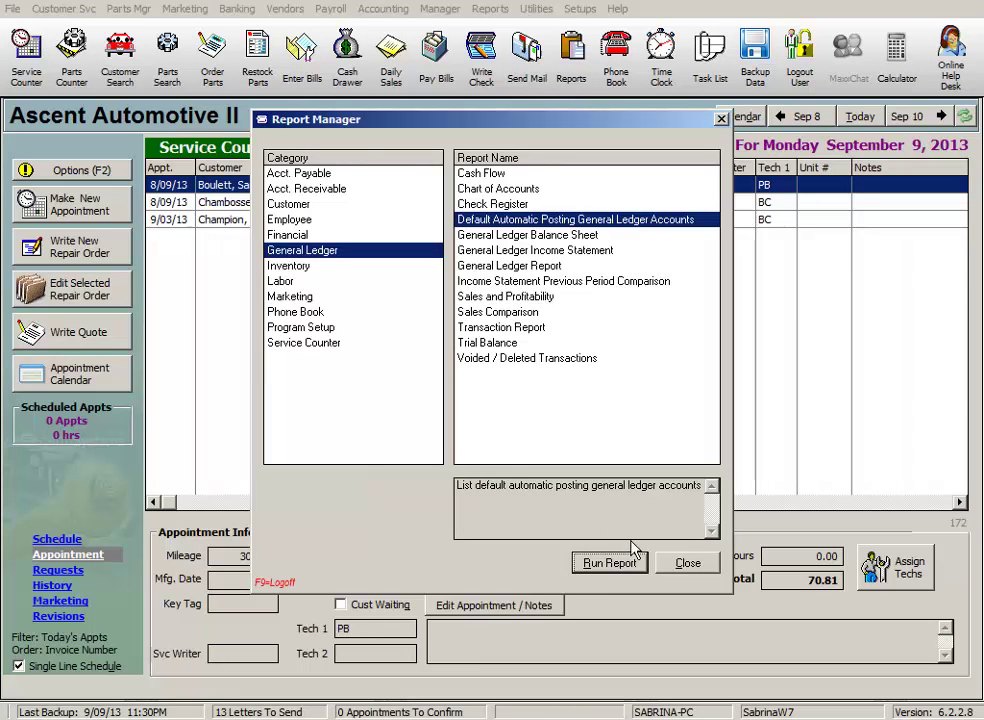
left_click(682, 567)
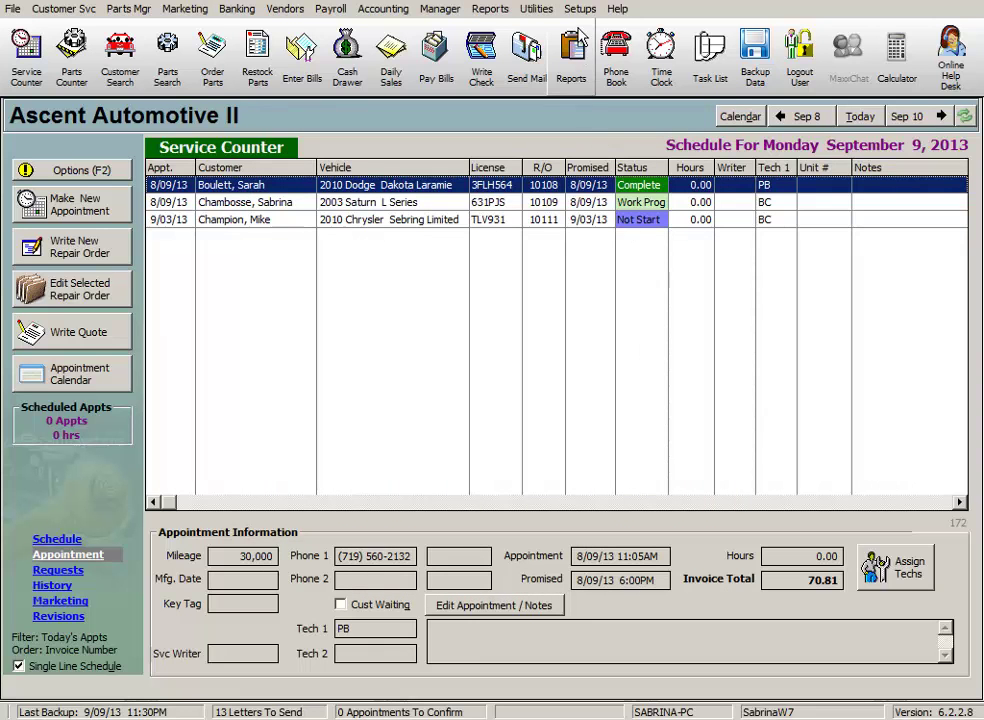
left_click(381, 12)
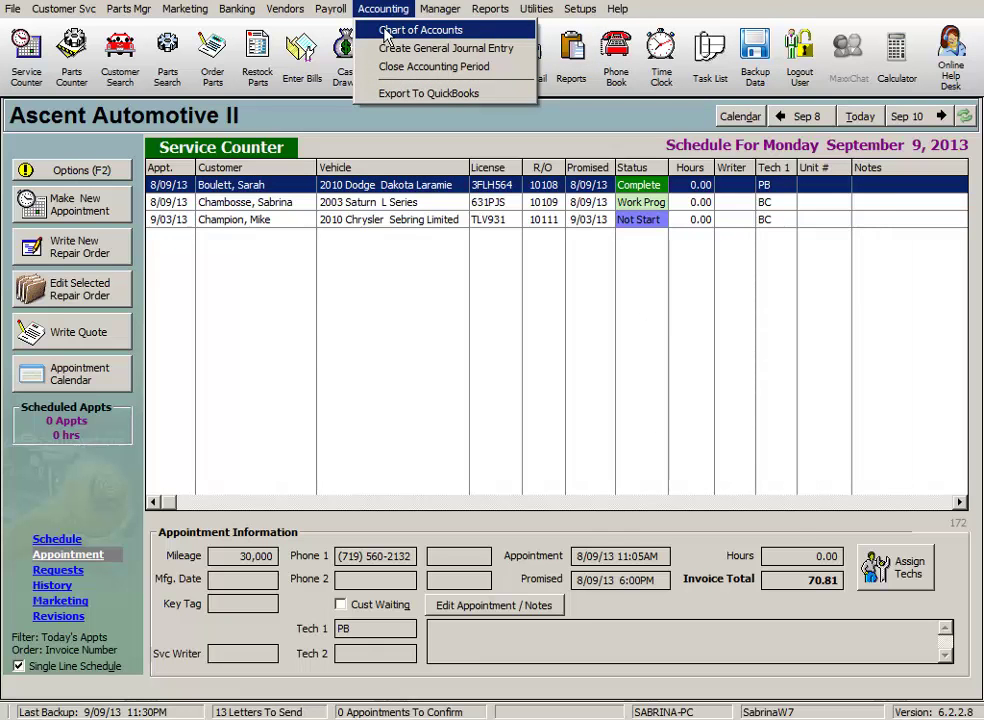
left_click(385, 32)
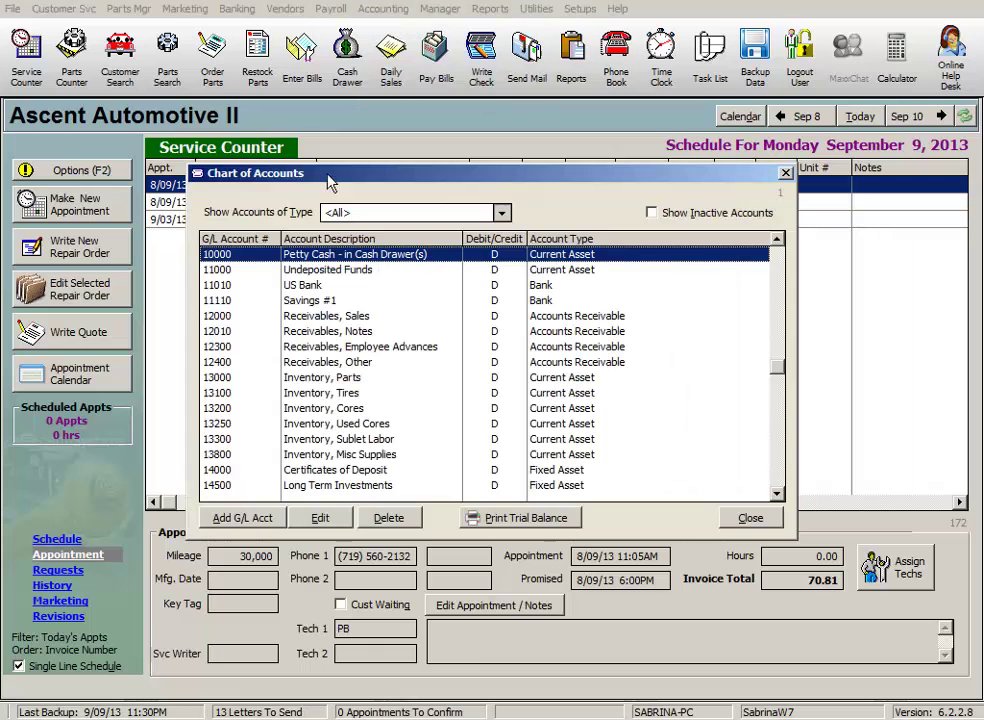
Add account 1400 'Undeposited Funds' as a Current Asset, then close the chart
left_click(265, 530)
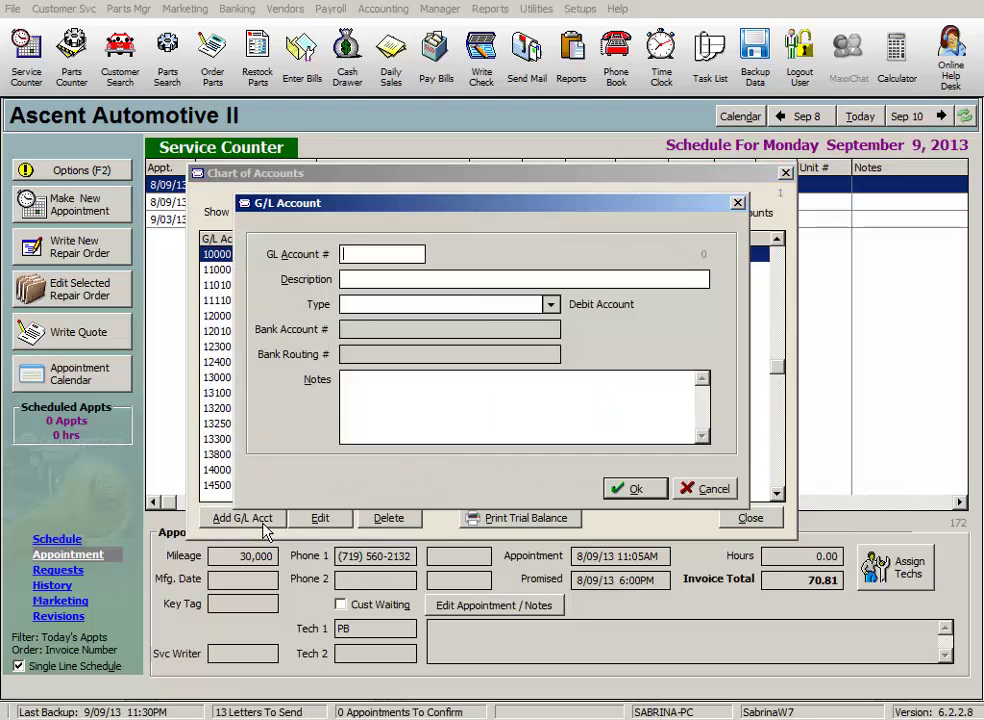
type("1400")
left_click(371, 279)
type("Undeposited ")
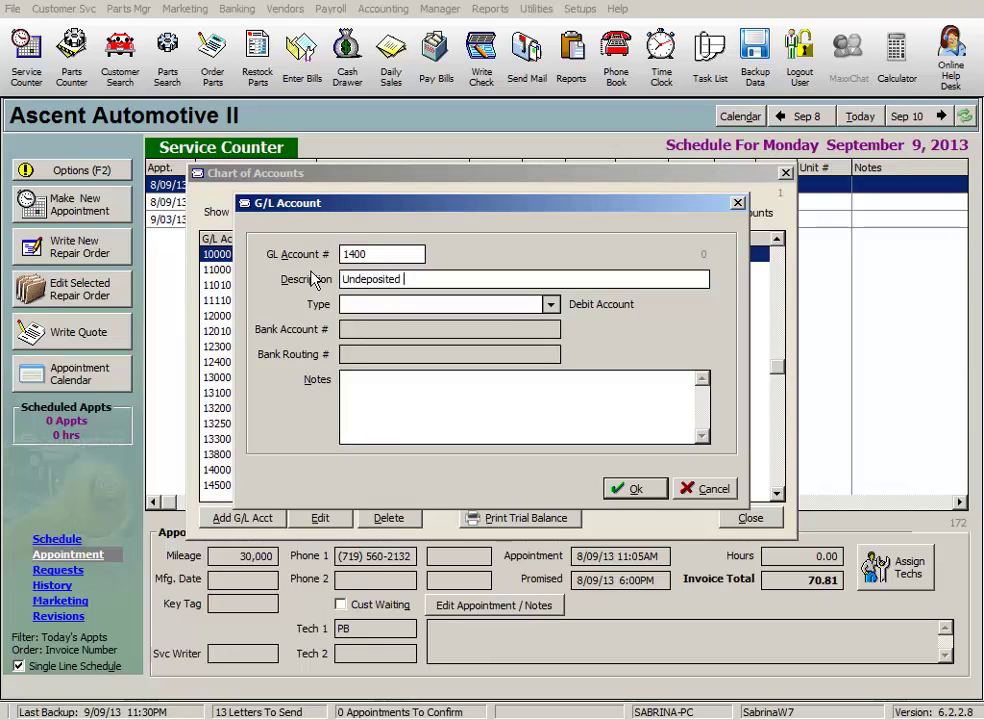
type("Funds")
left_click(550, 304)
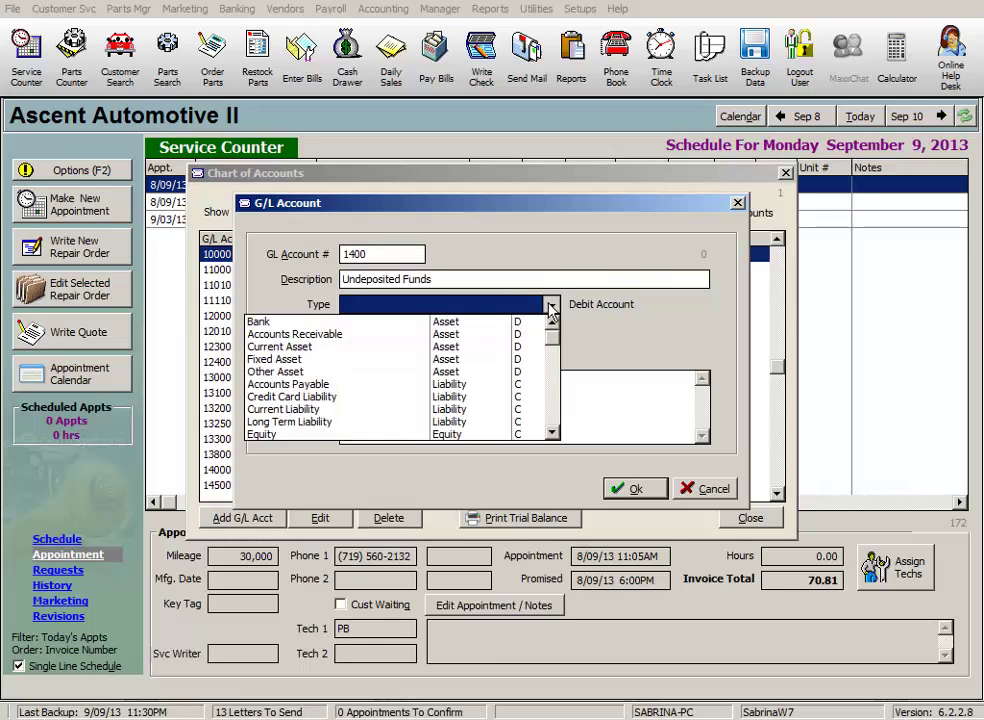
left_click(312, 347)
left_click(636, 491)
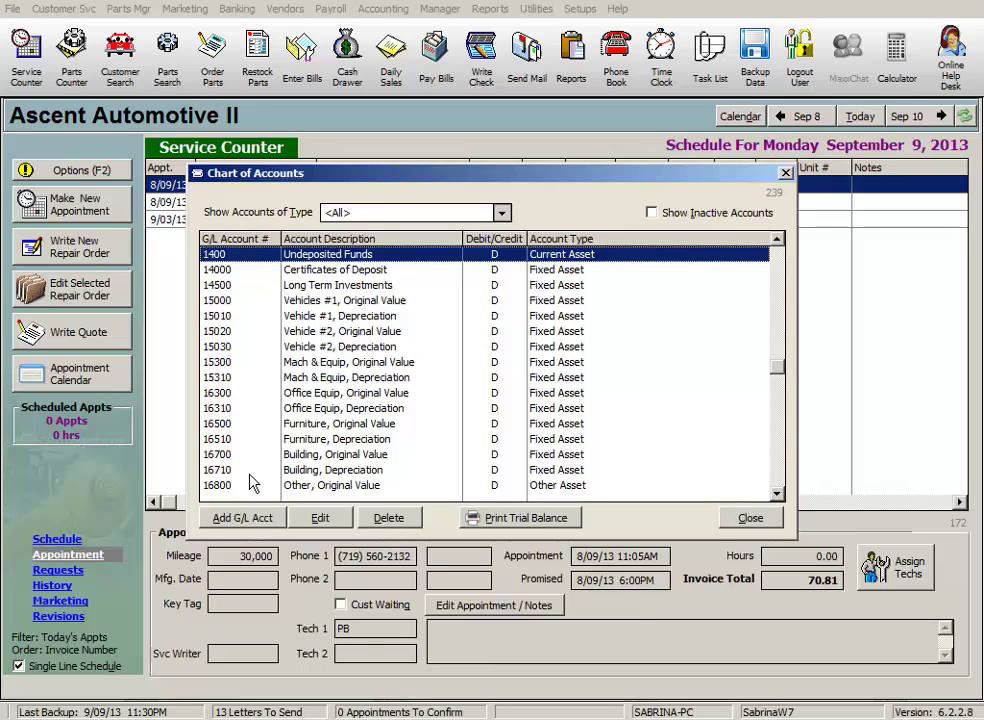
left_click(750, 519)
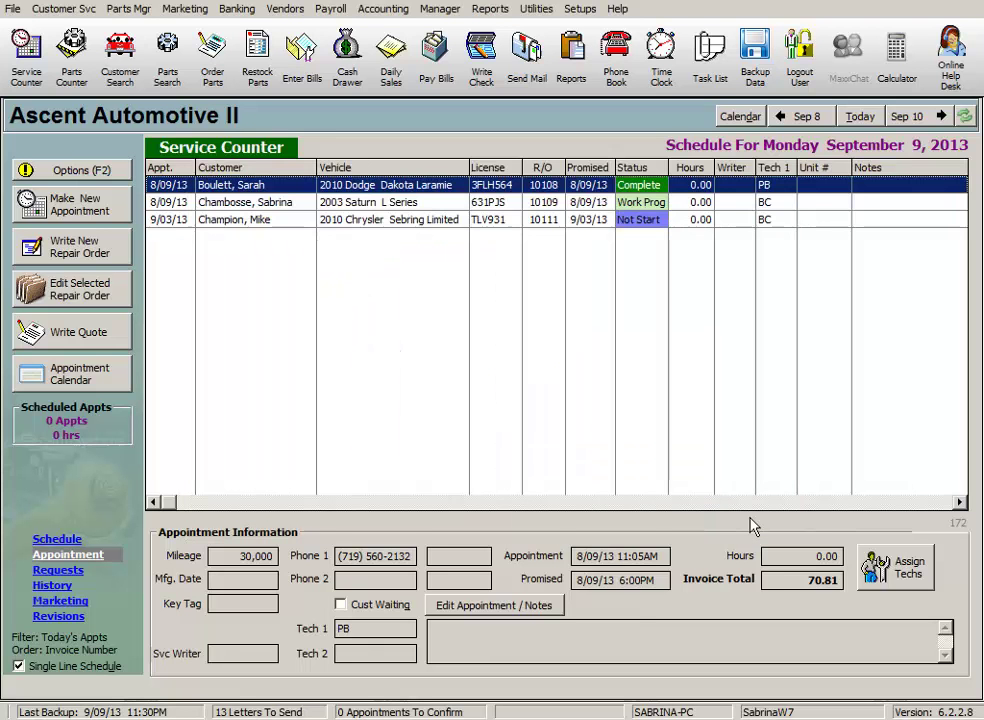
Open Default Account Posting and review each posting category, returning to Cash and System Accounts
left_click(586, 12)
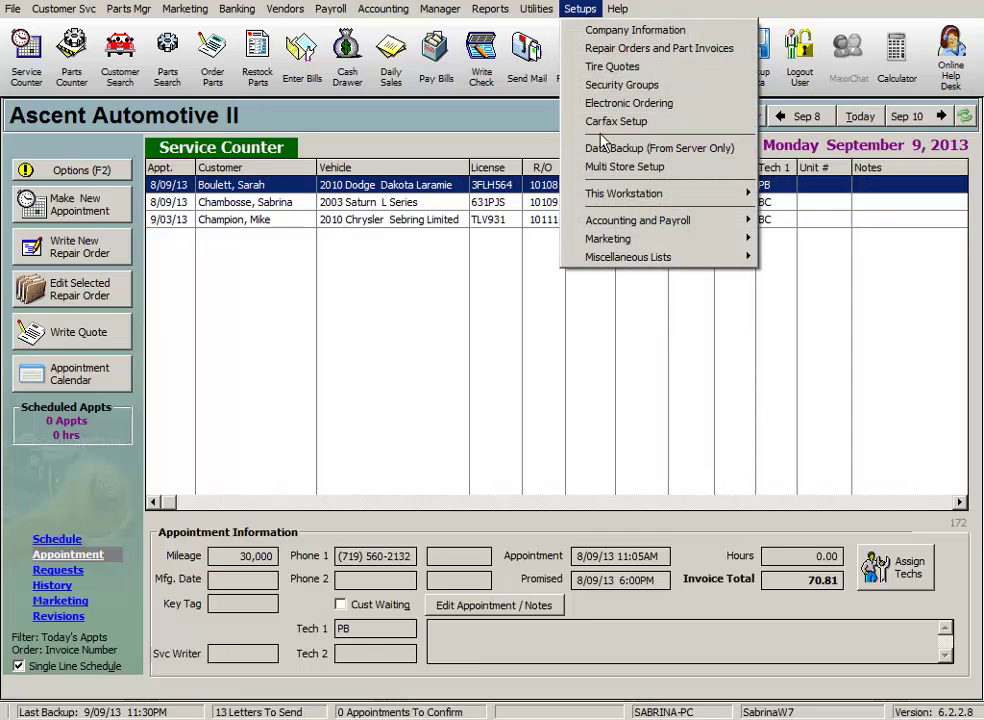
mouse_move(606, 223)
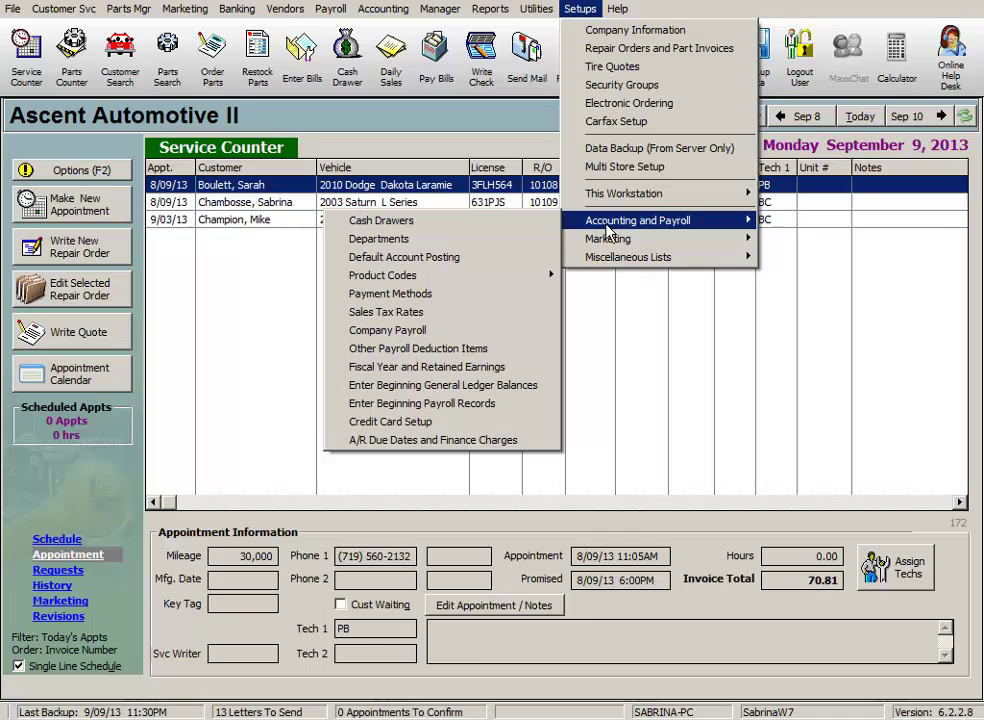
left_click(470, 259)
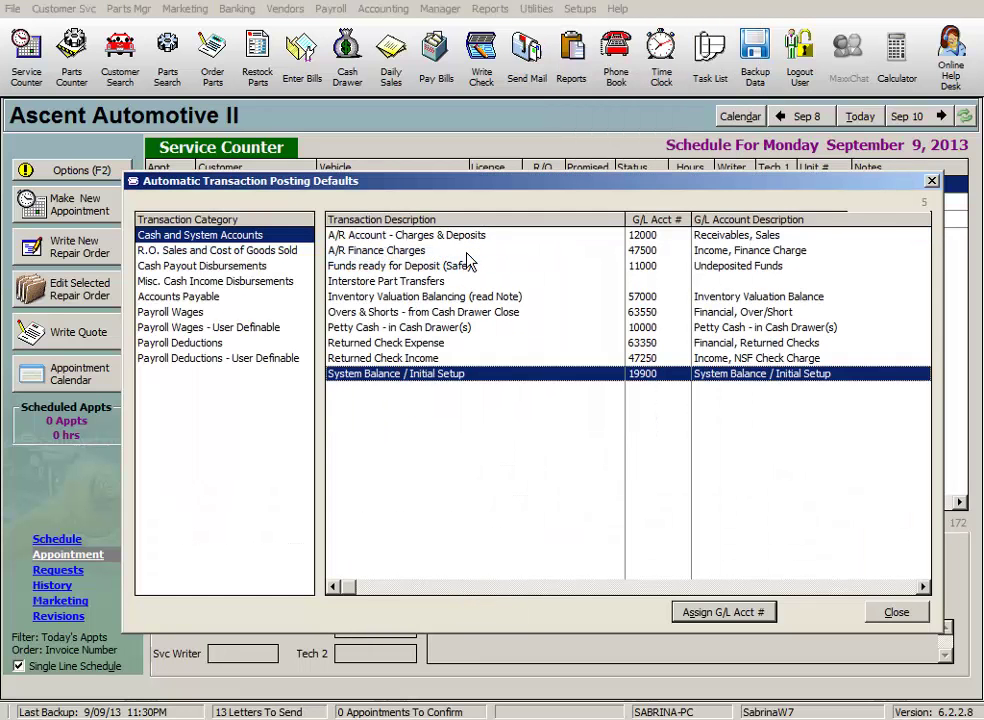
left_click(215, 250)
left_click(218, 266)
left_click(222, 281)
left_click(212, 297)
left_click(237, 238)
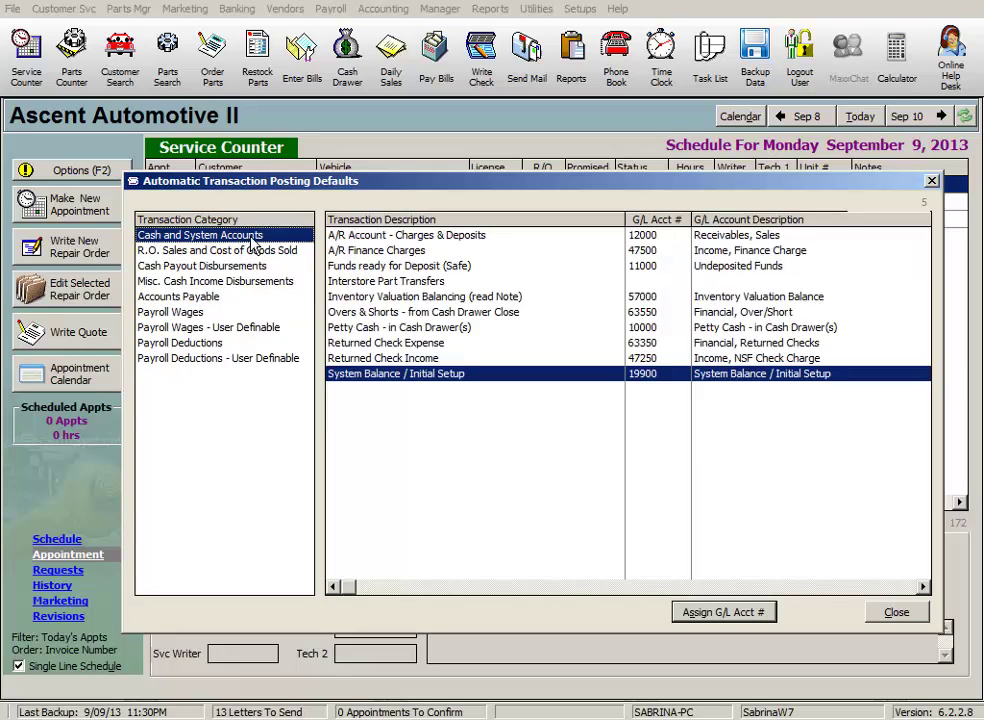
Assign account 1400 Undeposited Funds to Funds ready for Deposit (Safe) and close the posting defaults
left_click(392, 268)
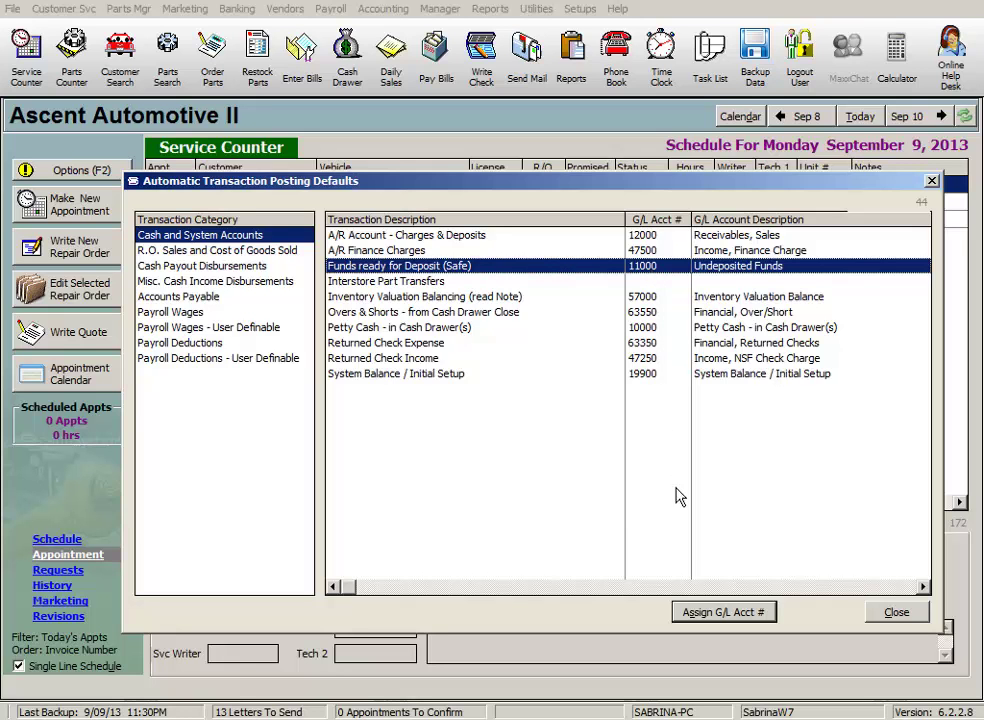
left_click(733, 616)
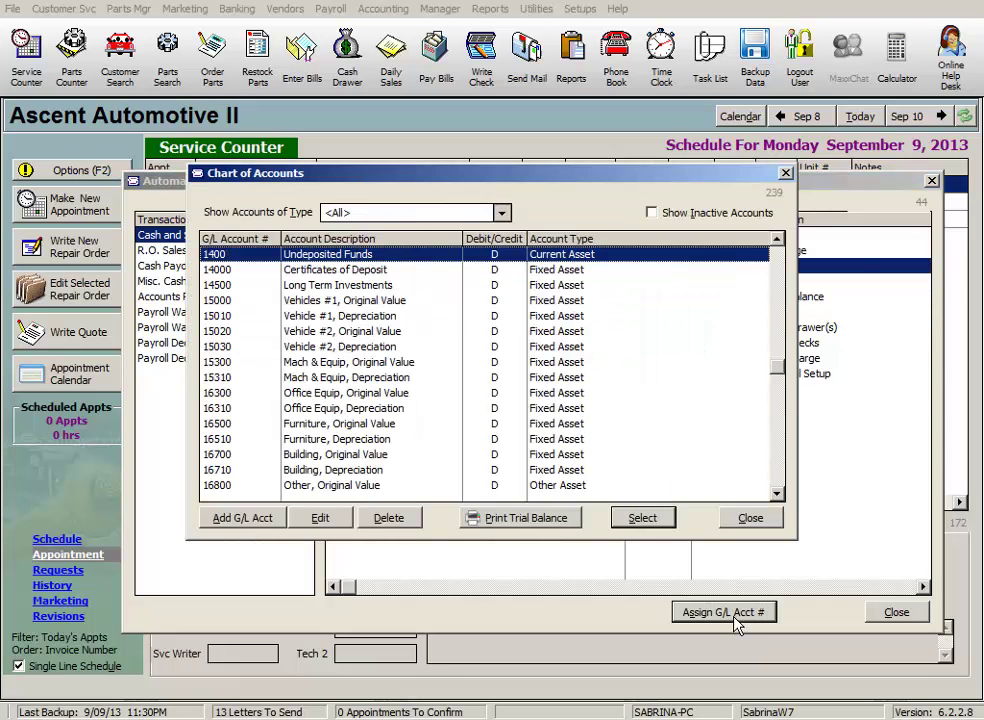
left_click(643, 518)
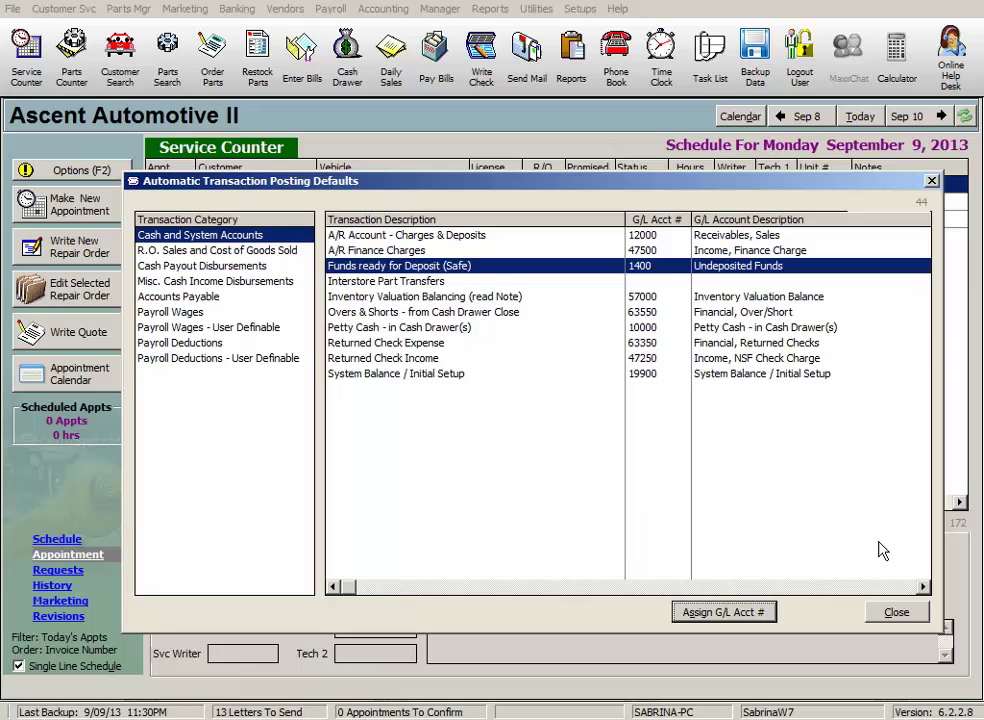
left_click(898, 620)
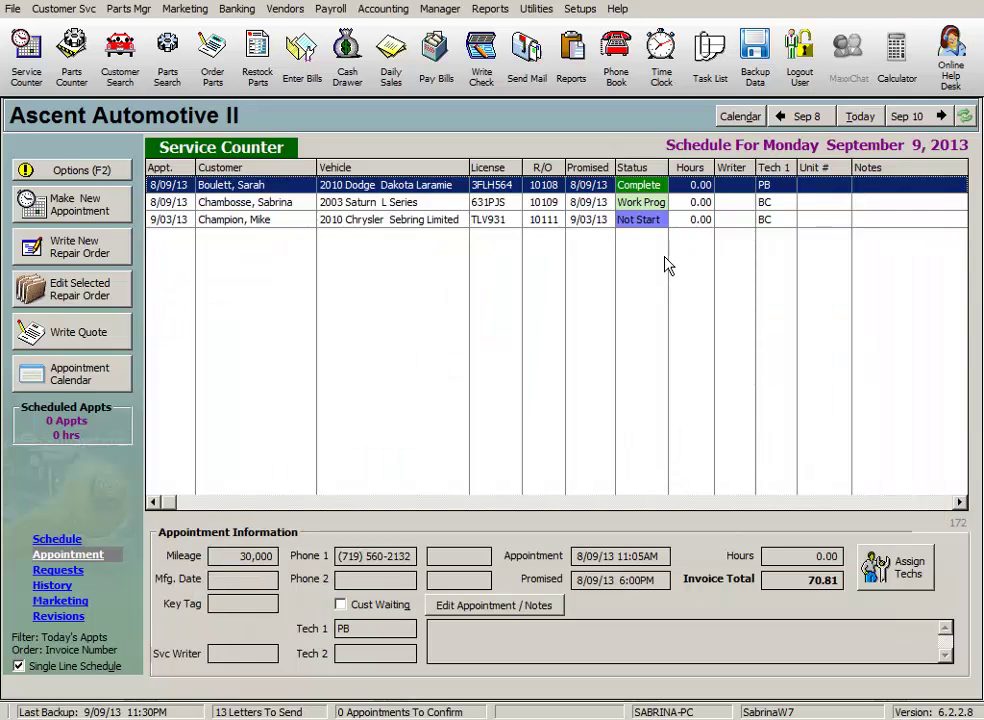
In Company Information, set the accounting system used to QuickBooks and save
left_click(580, 9)
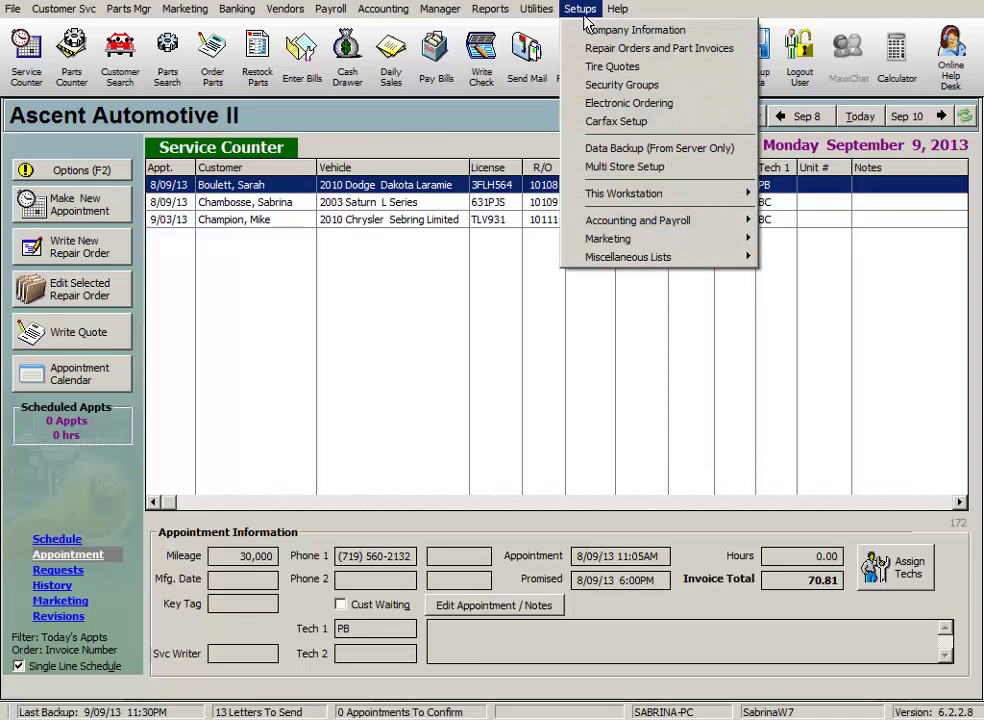
left_click(599, 36)
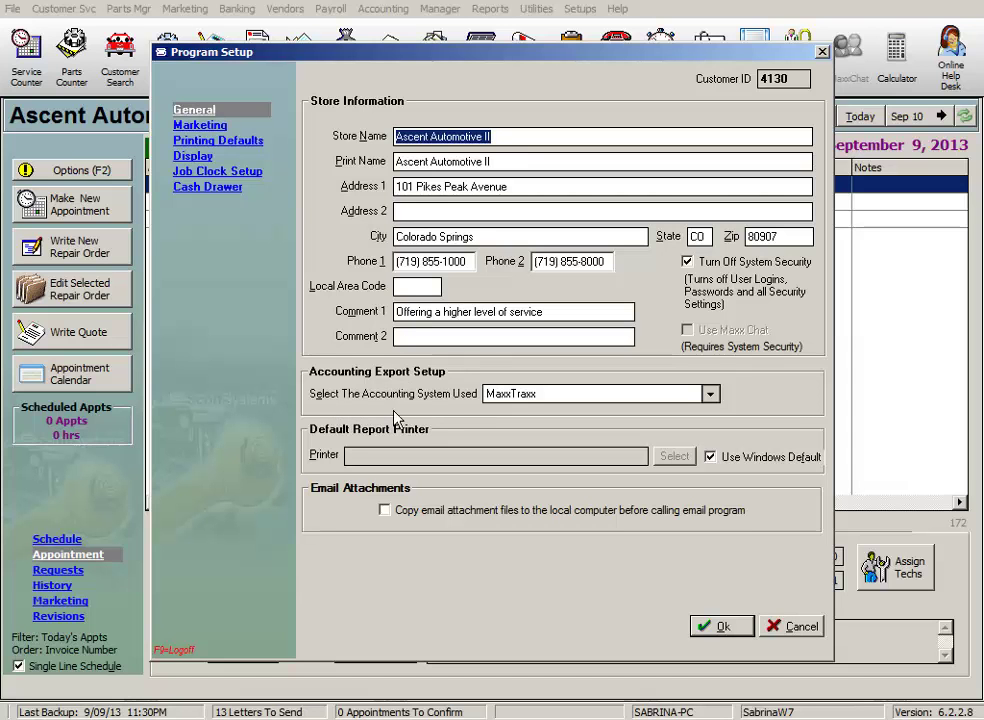
left_click(710, 394)
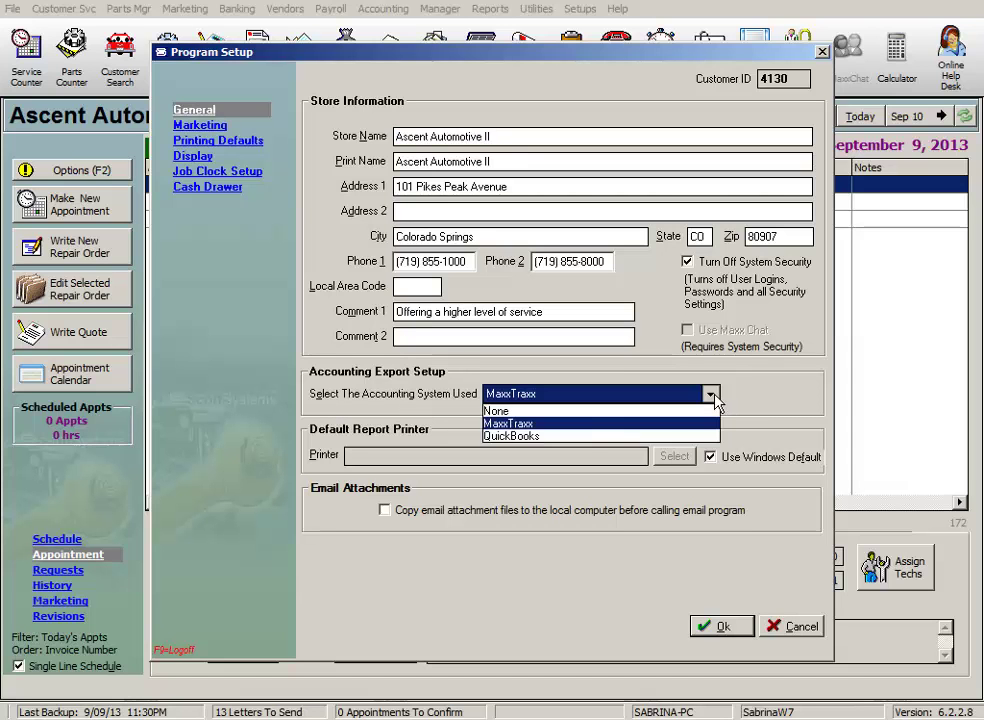
left_click(574, 438)
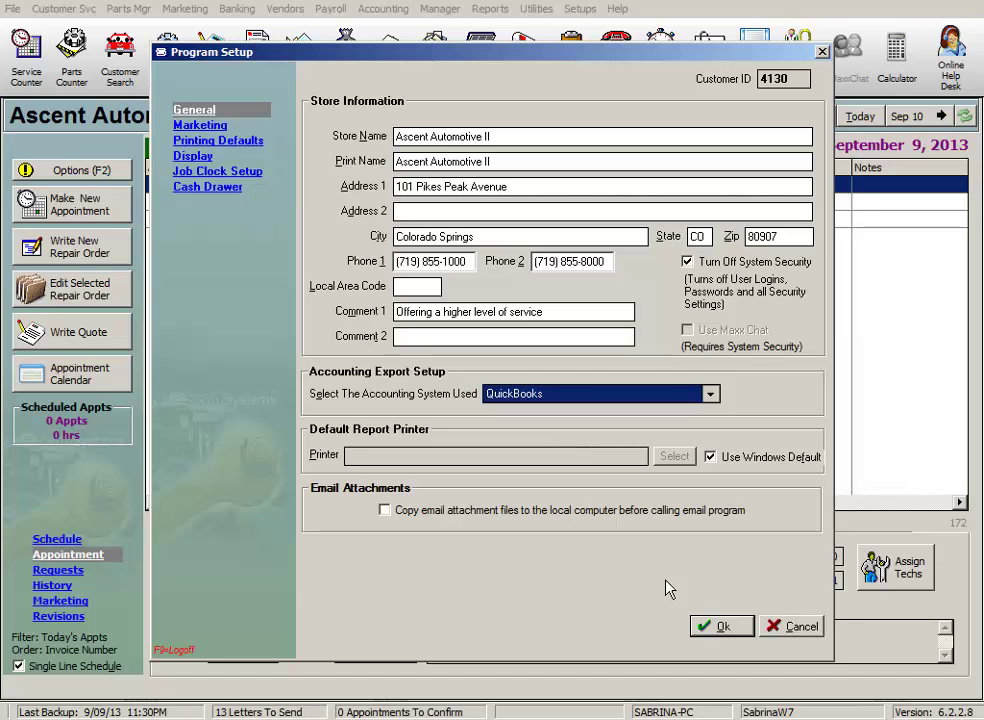
left_click(729, 630)
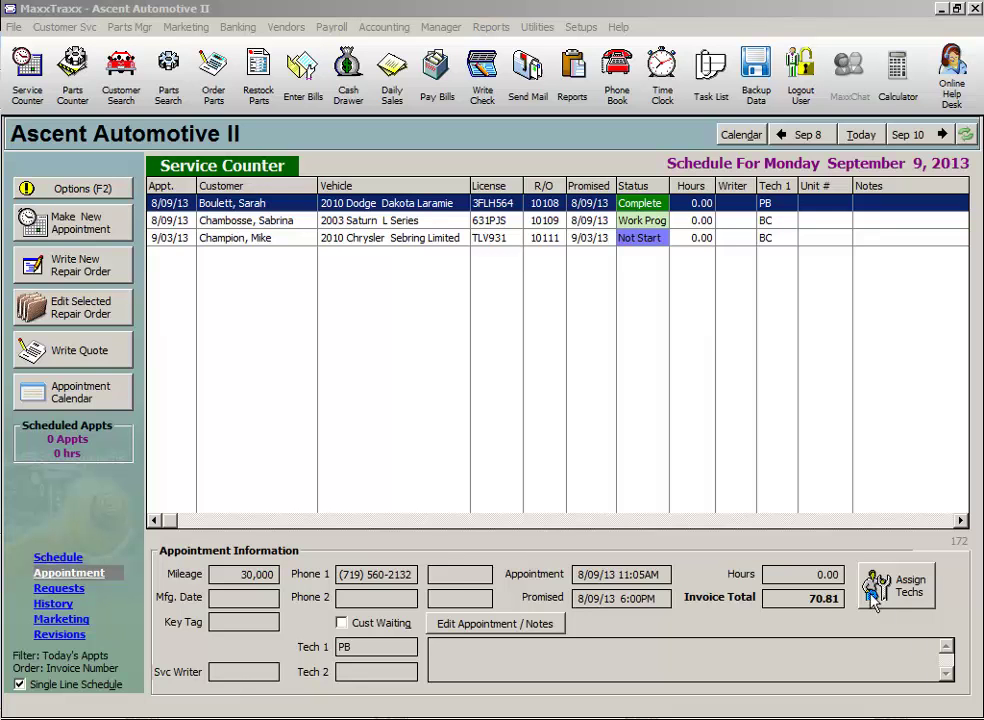
Open MaxxTraxx's Utilities menu
left_click(534, 27)
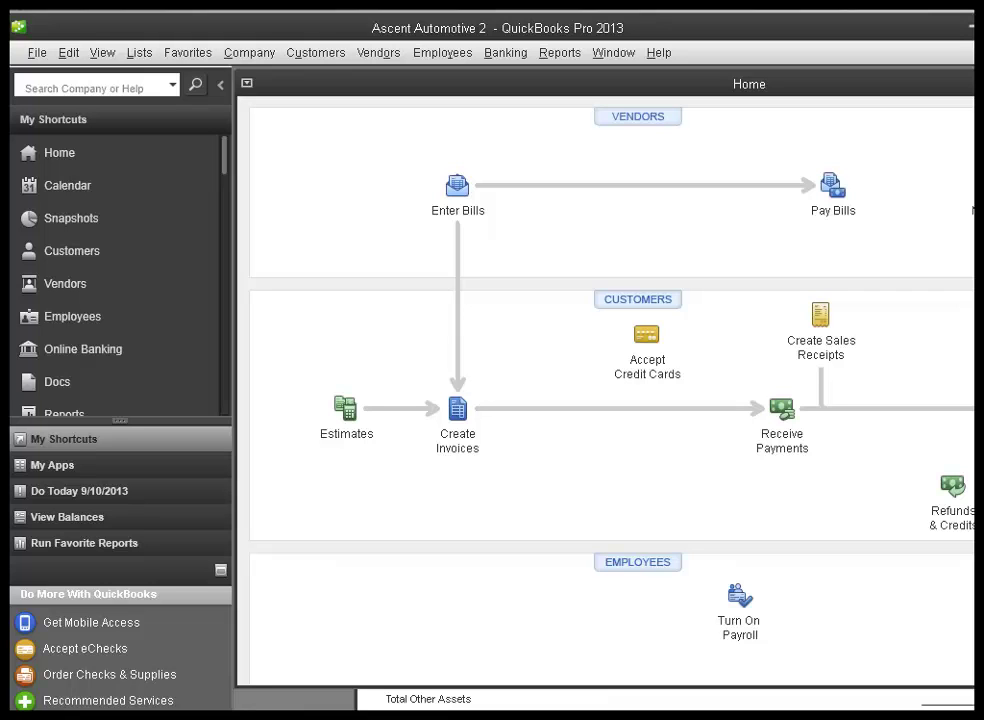
left_click(380, 53)
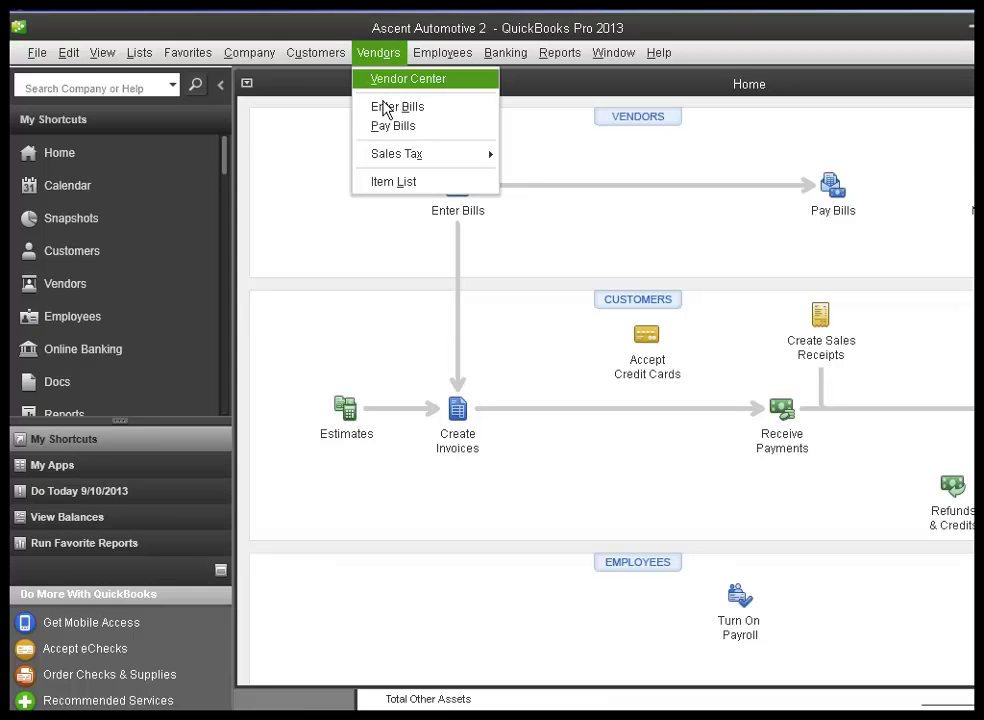
mouse_move(396, 166)
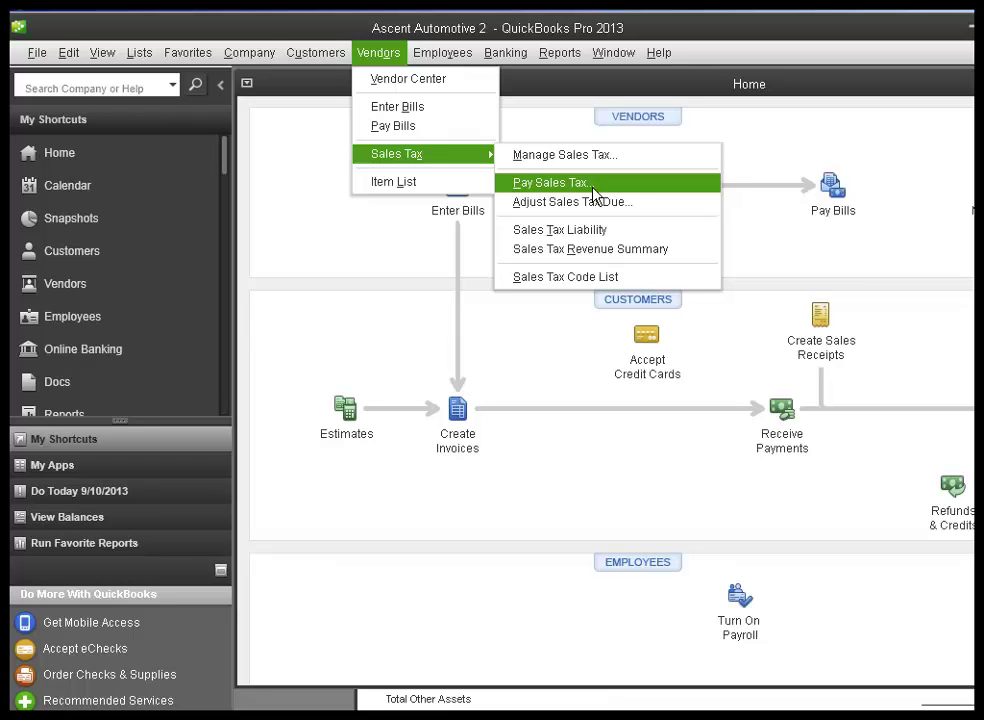
left_click(553, 125)
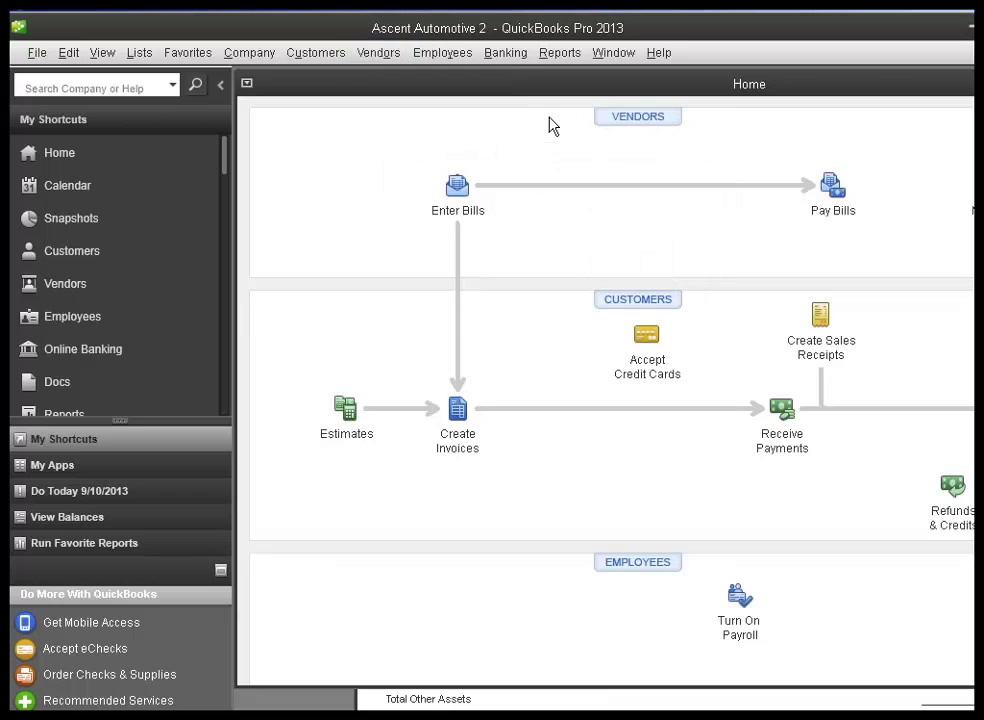
left_click(517, 58)
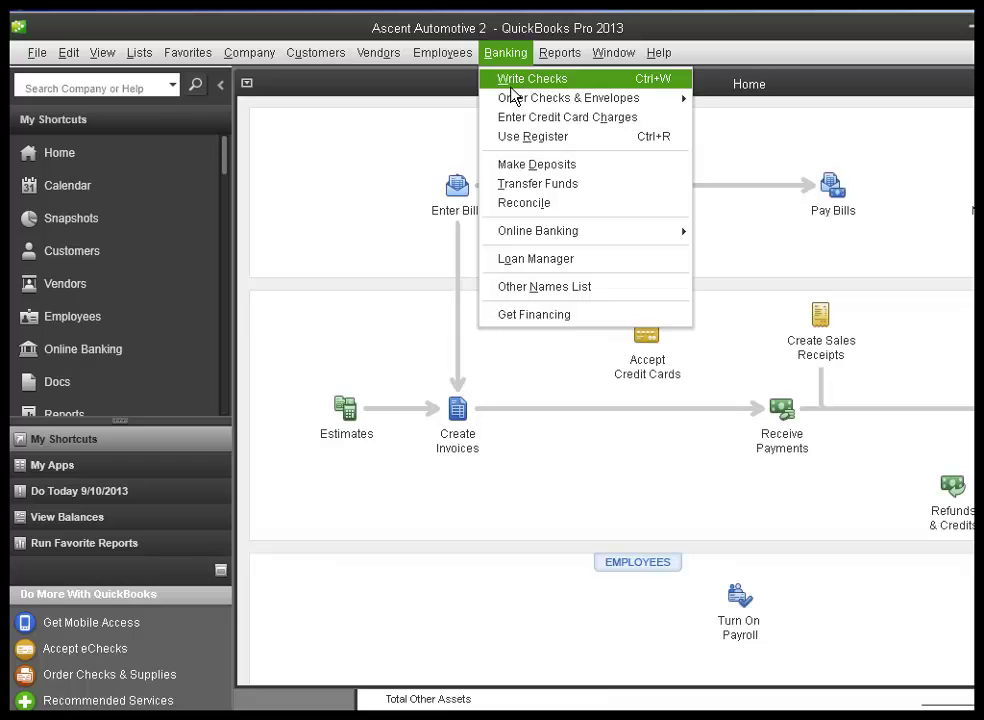
left_click(332, 213)
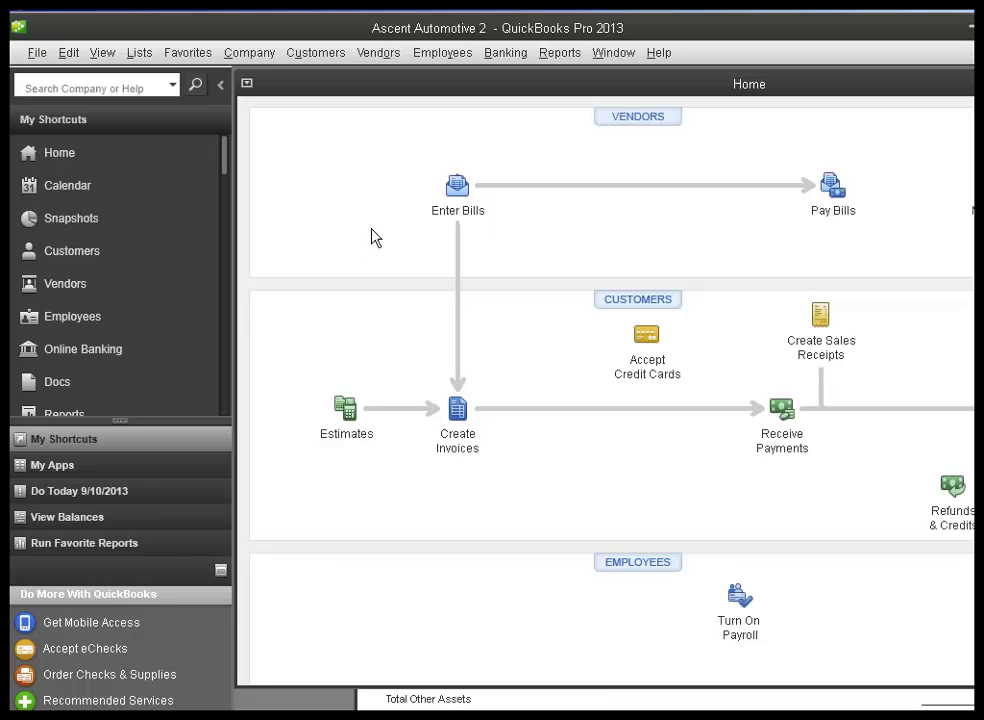
left_click(506, 55)
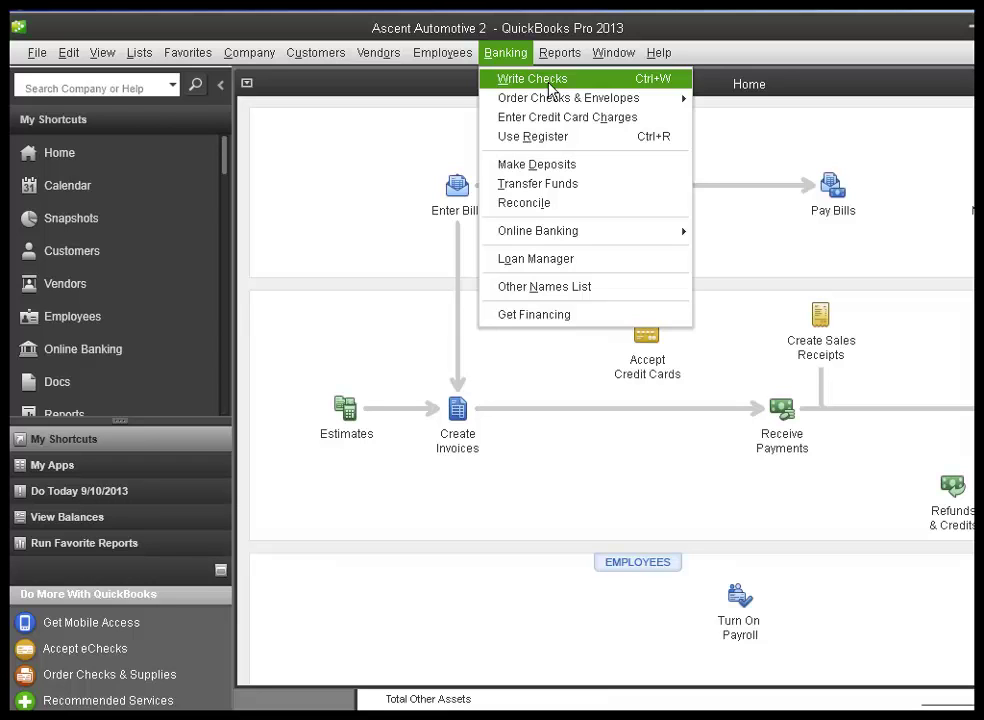
left_click(352, 253)
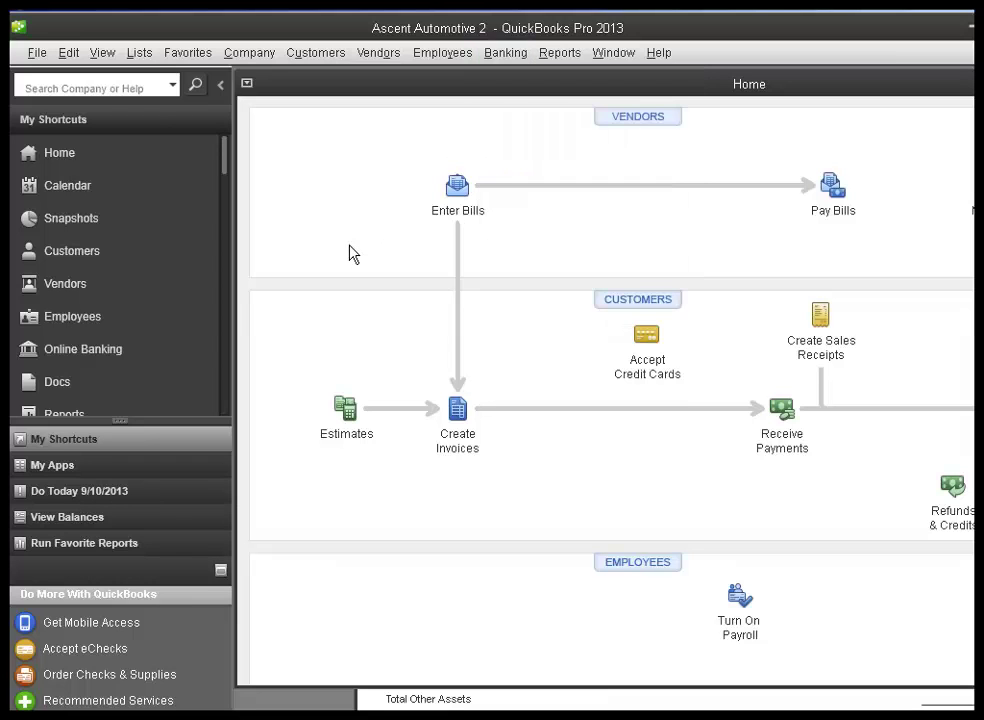